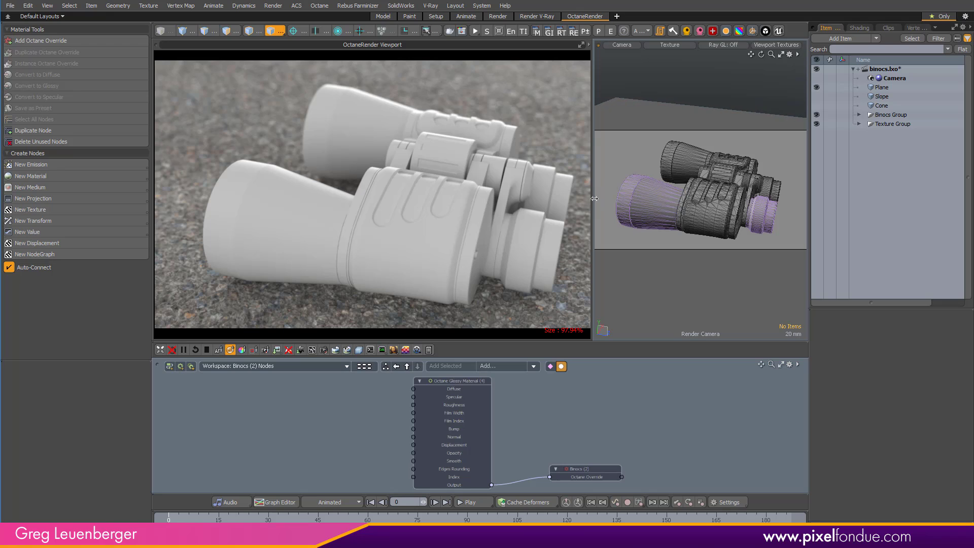
# Widen the OctaneRender viewport and zoom the node graph onto the binoculars' Octane Glossy Material.
pyautogui.moveTo(593, 196); pyautogui.dragTo(669, 196)
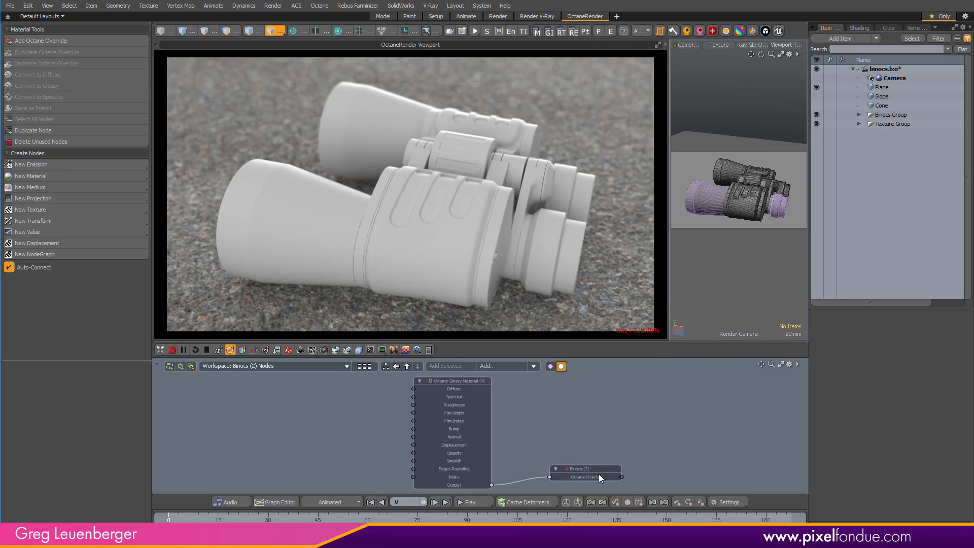
pyautogui.moveTo(599, 475); pyautogui.dragTo(601, 478)
pyautogui.scroll(-1, 637, 449)
pyautogui.keyDown('alt'); pyautogui.moveTo(623, 434); pyautogui.dragTo(665, 423); pyautogui.keyUp('alt')
pyautogui.keyDown('ctrl'); pyautogui.keyDown('alt'); pyautogui.moveTo(508, 380); pyautogui.dragTo(541, 420); pyautogui.keyUp('alt'); pyautogui.keyUp('ctrl')
# Add an Octane Gradient 2 texture from New Texture > Mapping to the Glossy Diffuse input.
pyautogui.click(541, 415)
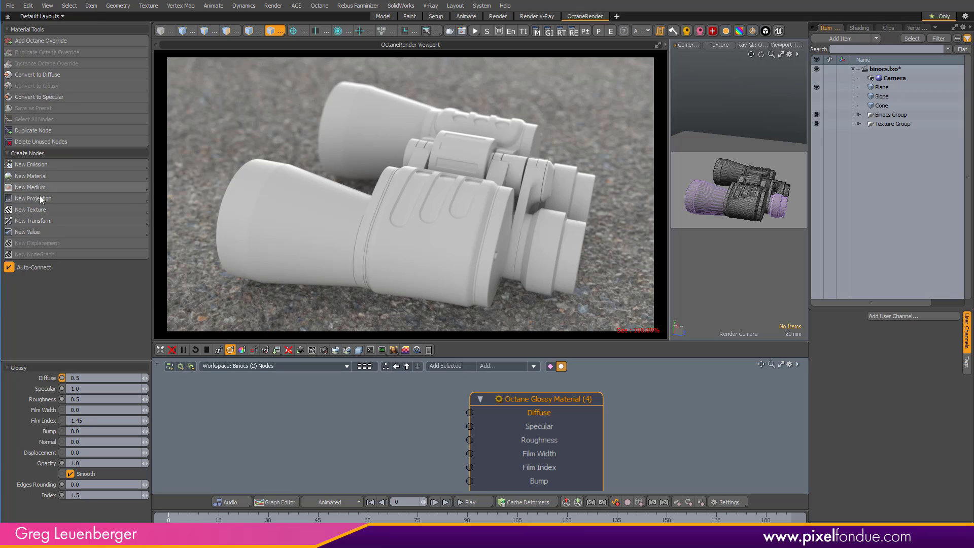
pyautogui.click(60, 199)
pyautogui.click(56, 186)
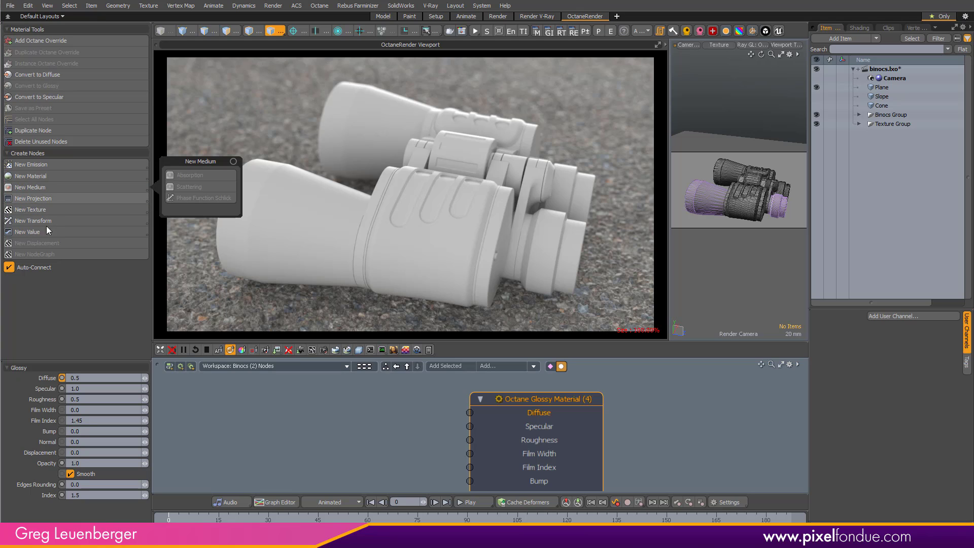
pyautogui.click(80, 209)
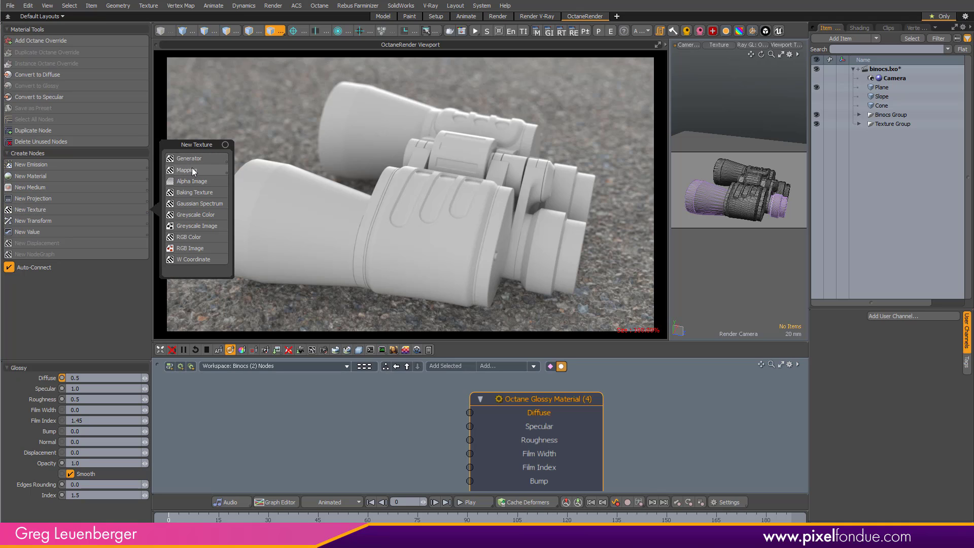
pyautogui.moveTo(197, 171)
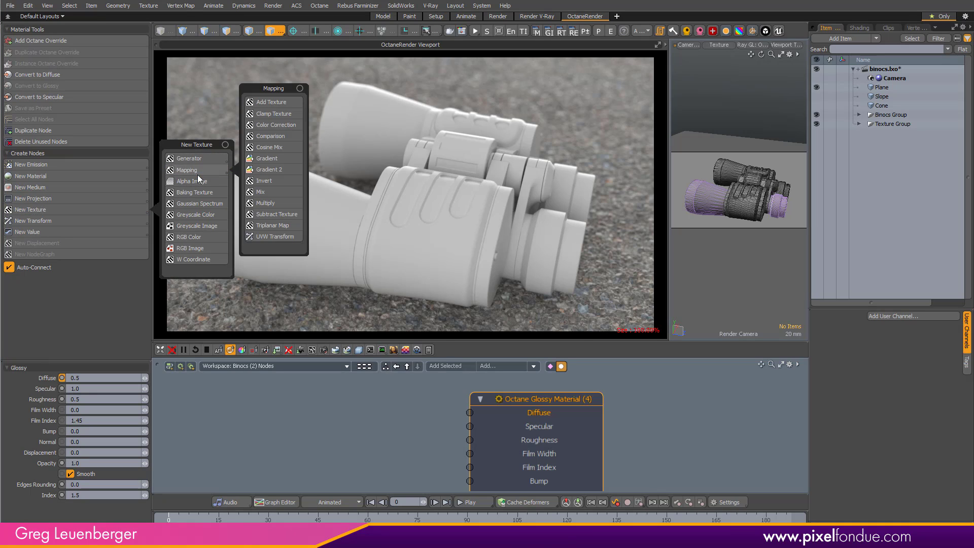
pyautogui.click(288, 169)
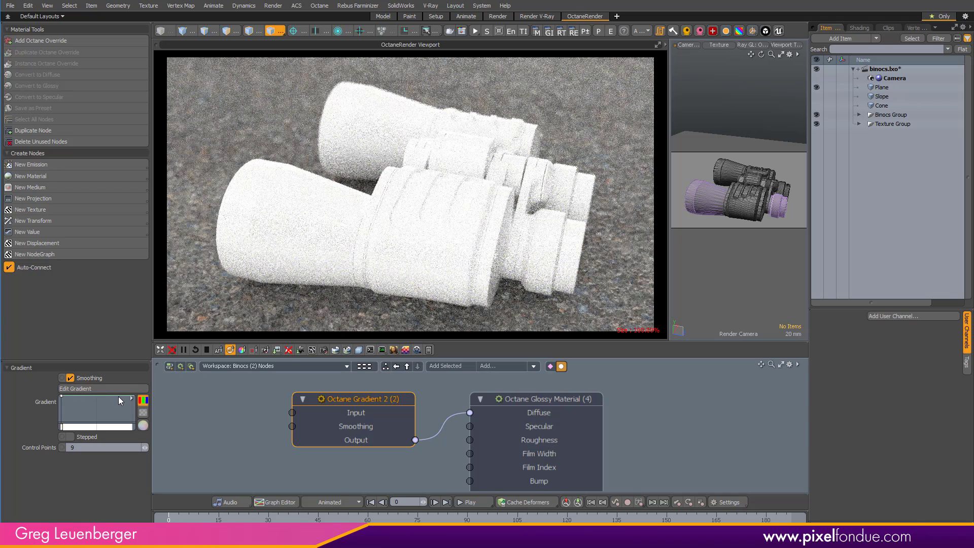
# Edit Gradient 2 to add a red key at 100% and make the 0% key orange-yellow.
pyautogui.click(118, 389)
pyautogui.moveTo(697, 324); pyautogui.dragTo(484, 273)
pyautogui.click(640, 319)
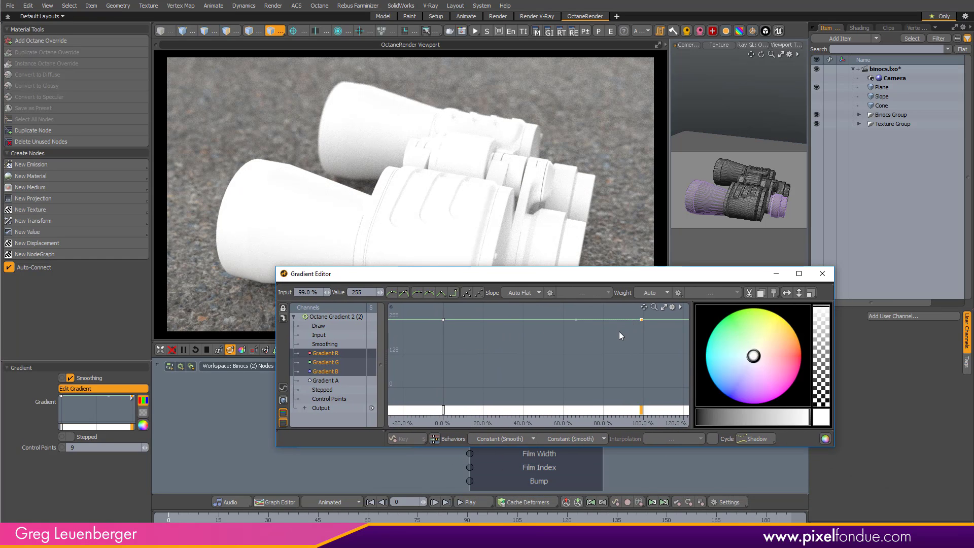
pyautogui.moveTo(765, 370); pyautogui.dragTo(800, 358)
pyautogui.moveTo(444, 410); pyautogui.dragTo(425, 419)
pyautogui.moveTo(773, 349); pyautogui.dragTo(792, 325)
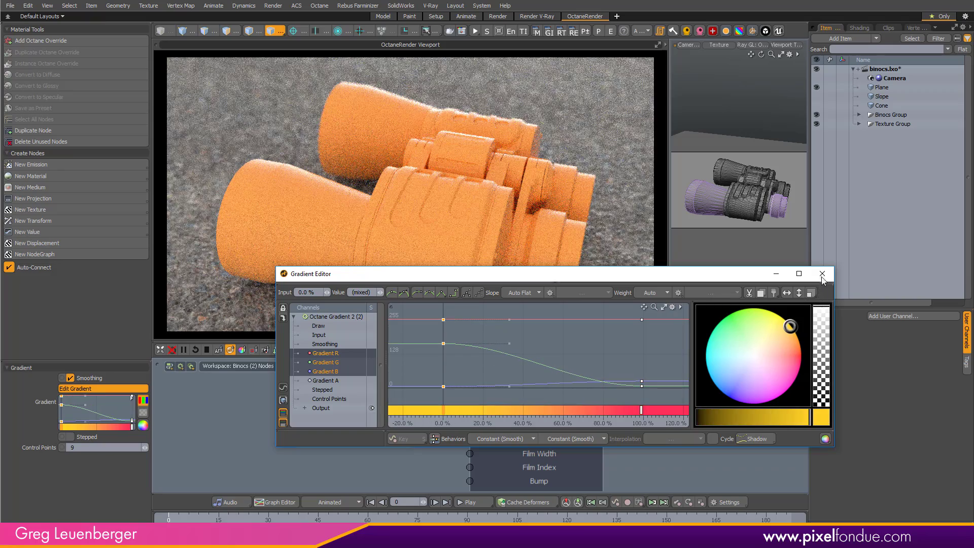
pyautogui.click(822, 274)
pyautogui.keyDown('alt'); pyautogui.moveTo(328, 402); pyautogui.dragTo(486, 402); pyautogui.keyUp('alt')
pyautogui.keyDown('ctrl'); pyautogui.keyDown('alt'); pyautogui.moveTo(485, 402); pyautogui.dragTo(528, 406); pyautogui.keyUp('alt'); pyautogui.keyUp('ctrl')
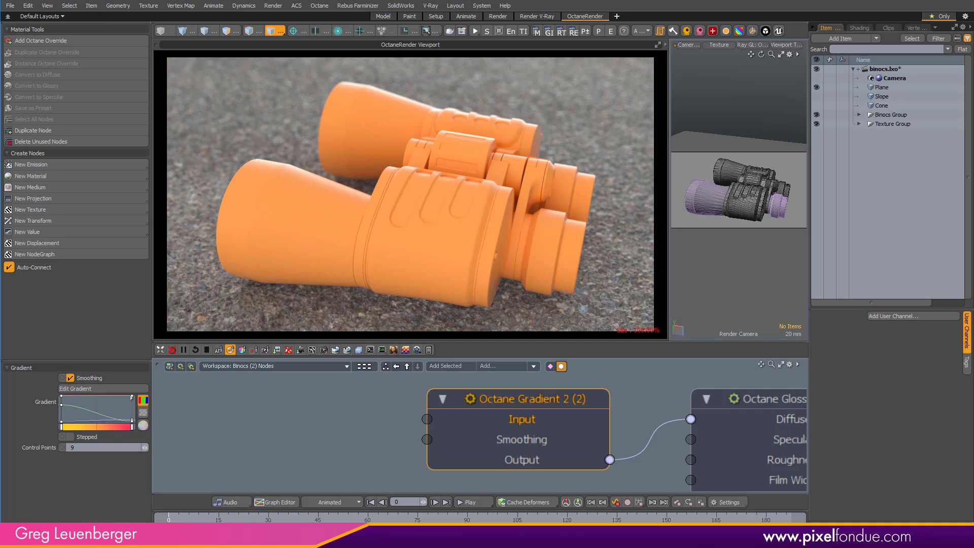
# Add an Octane Falloff Map texture from New Texture > Generator to drive the gradient.
pyautogui.click(43, 210)
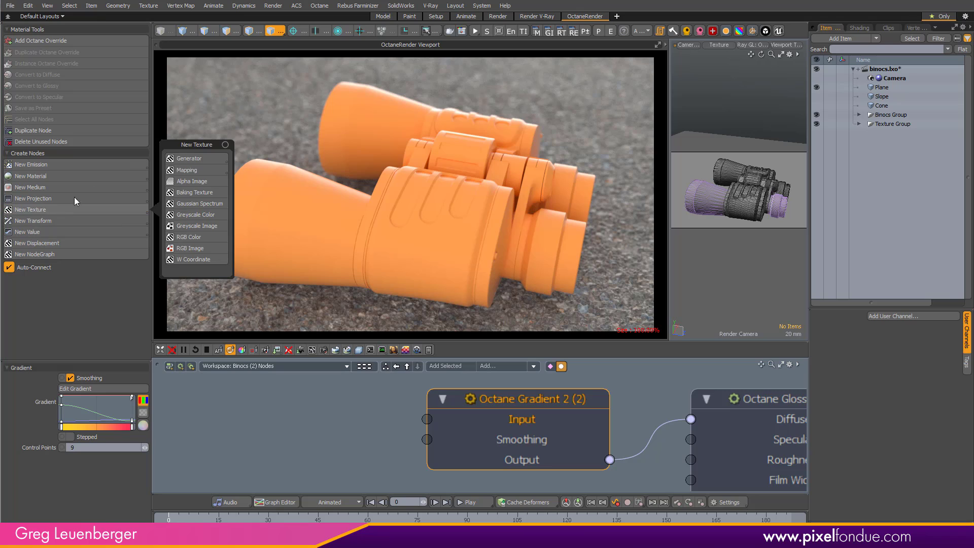
pyautogui.moveTo(197, 159)
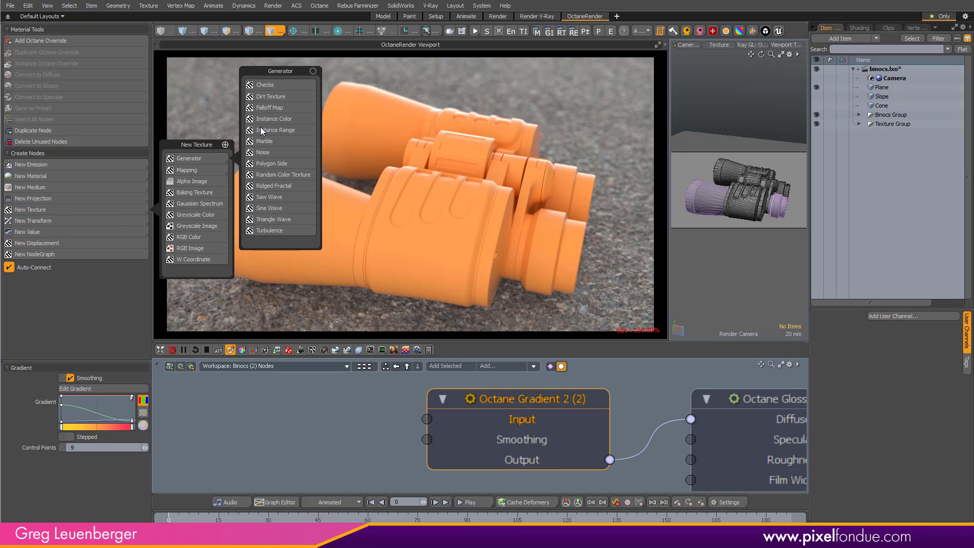
pyautogui.click(279, 109)
pyautogui.moveTo(378, 416); pyautogui.dragTo(482, 387, button='middle')
pyautogui.scroll(-4, 481, 388)
# Set the Falloff Map's Falloff Skew Factor to 1.0.
pyautogui.click(507, 391)
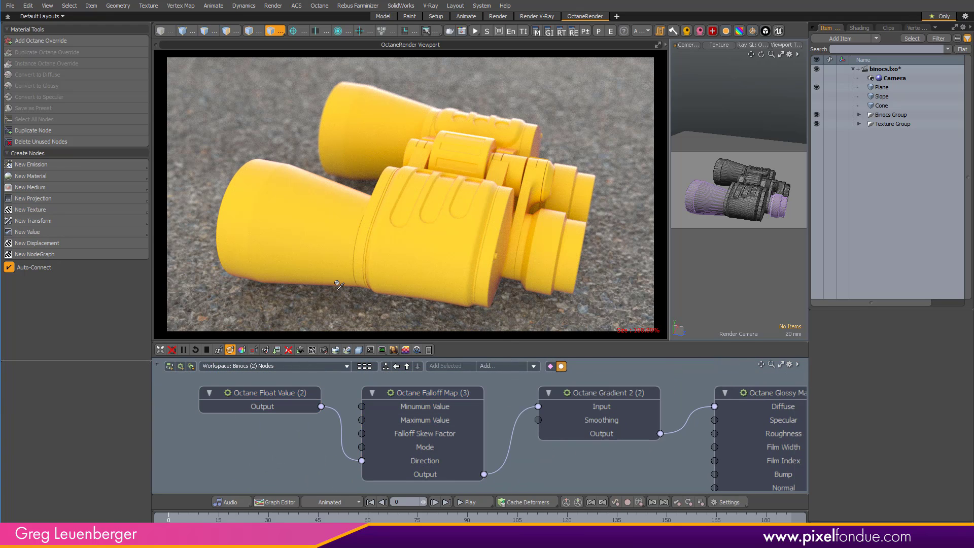
pyautogui.click(450, 395)
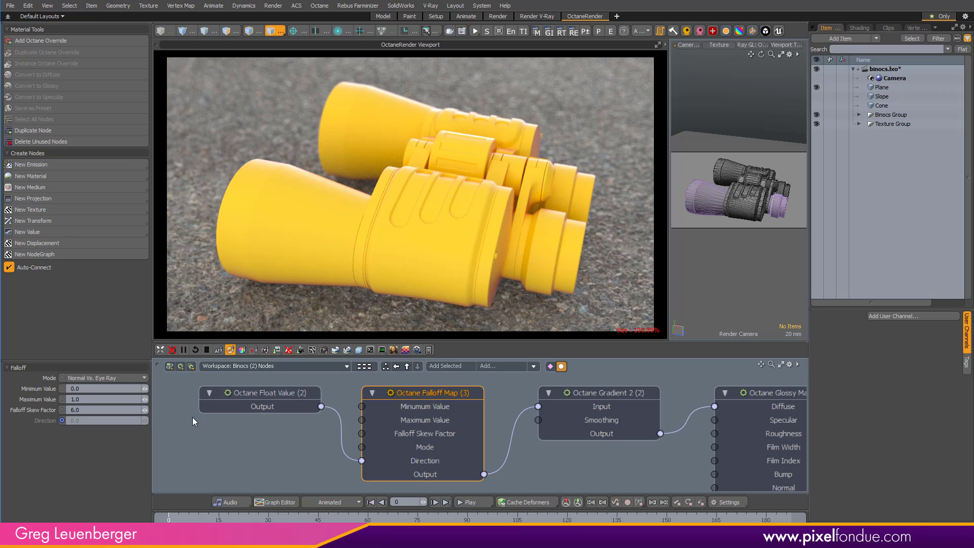
pyautogui.click(106, 407)
pyautogui.write('1')
pyautogui.press('Return')
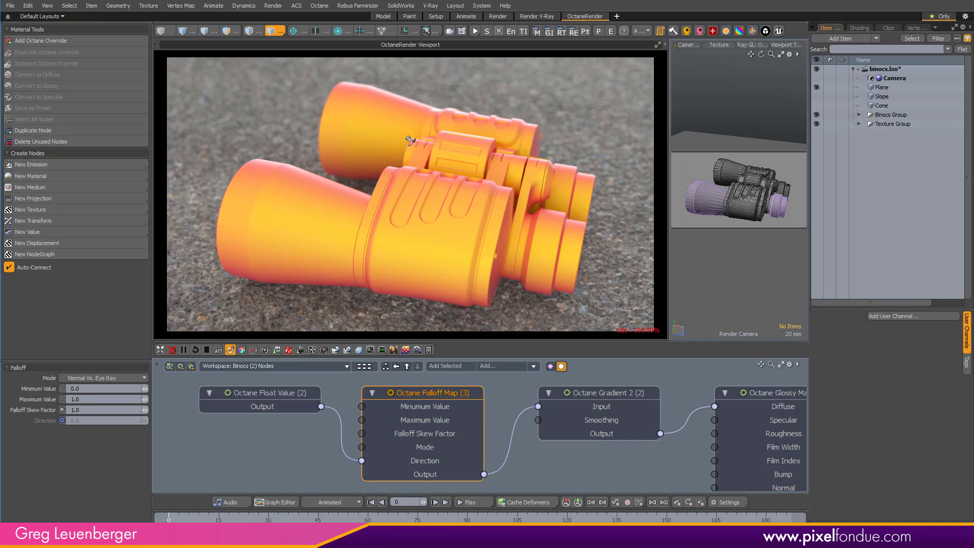
# Try the Falloff Map's Normal Vs. Vector 90 Deg mode.
pyautogui.click(135, 378)
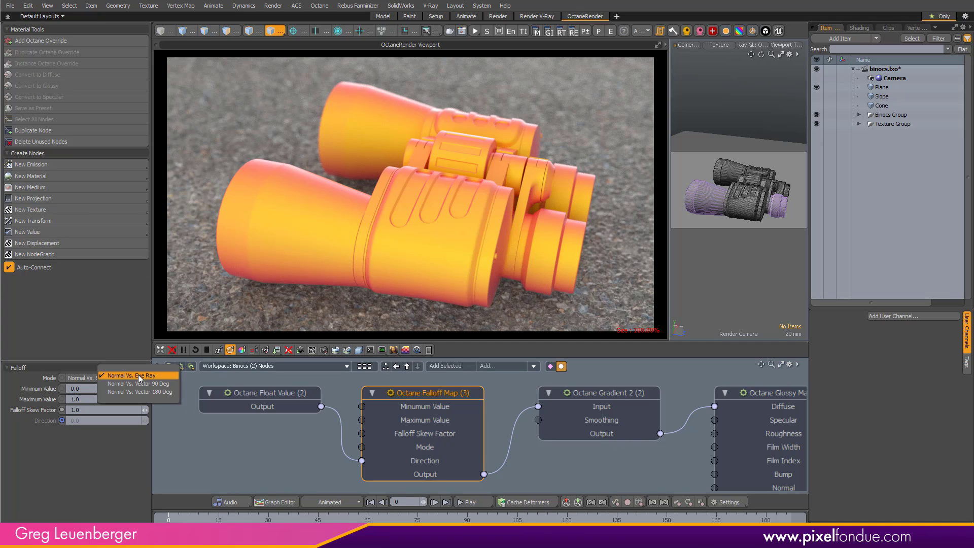
pyautogui.click(155, 383)
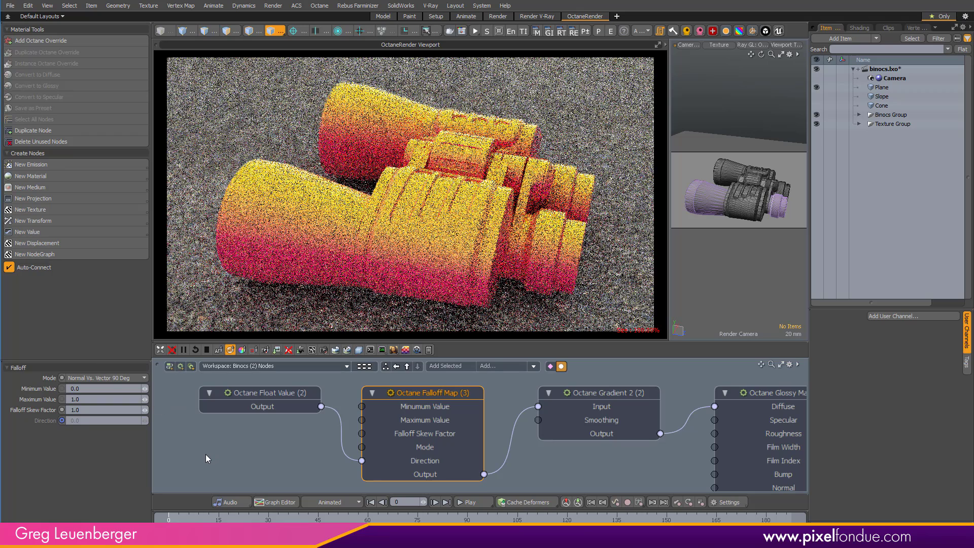
pyautogui.click(127, 378)
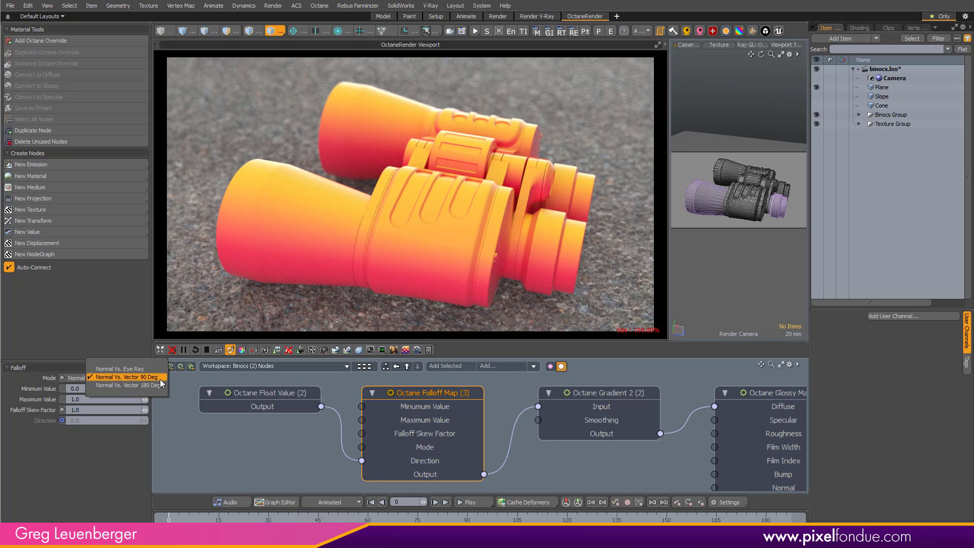
pyautogui.click(160, 379)
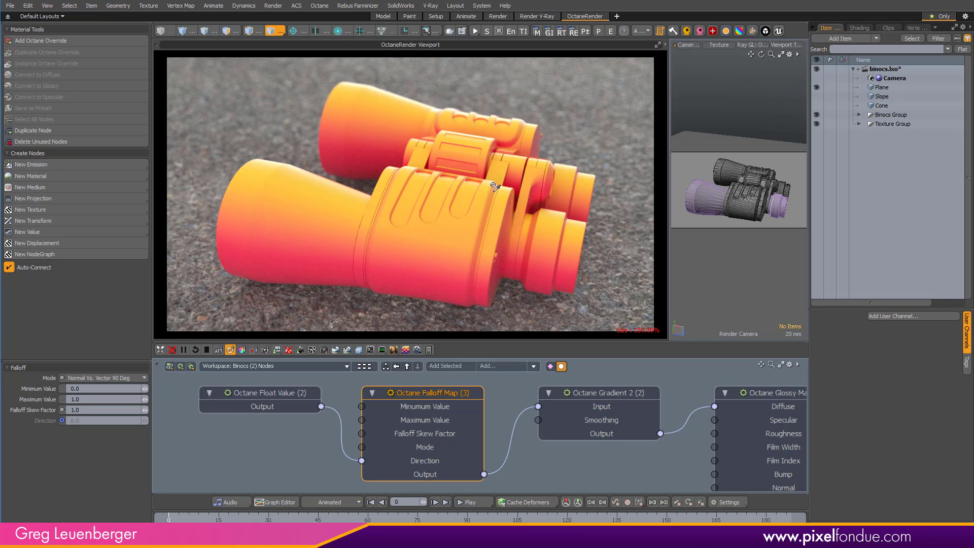
# Experiment with Float Value direction values of 90 and -90, then reset X and Z to 0.
pyautogui.click(289, 392)
pyautogui.write('90')
pyautogui.press('Return')
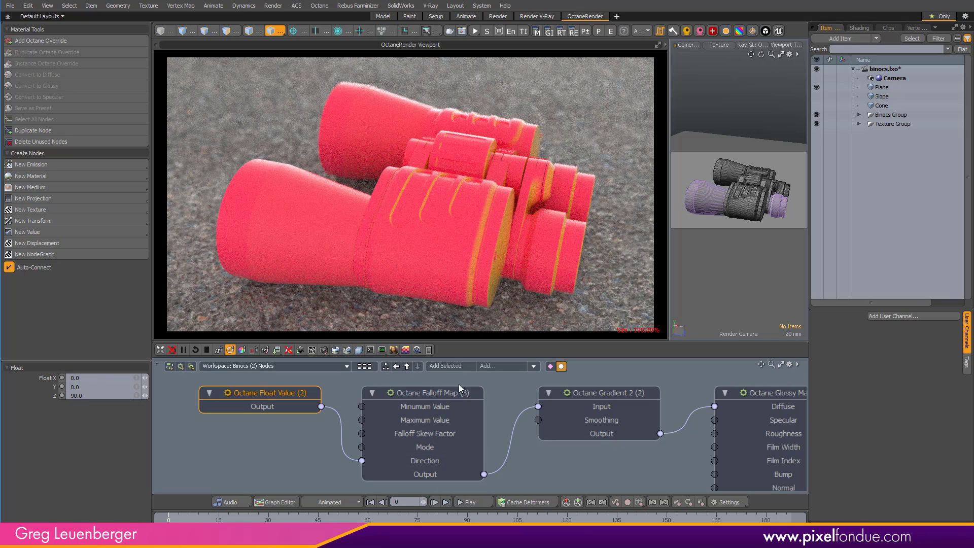
pyautogui.click(81, 378)
pyautogui.write('90')
pyautogui.press('Return')
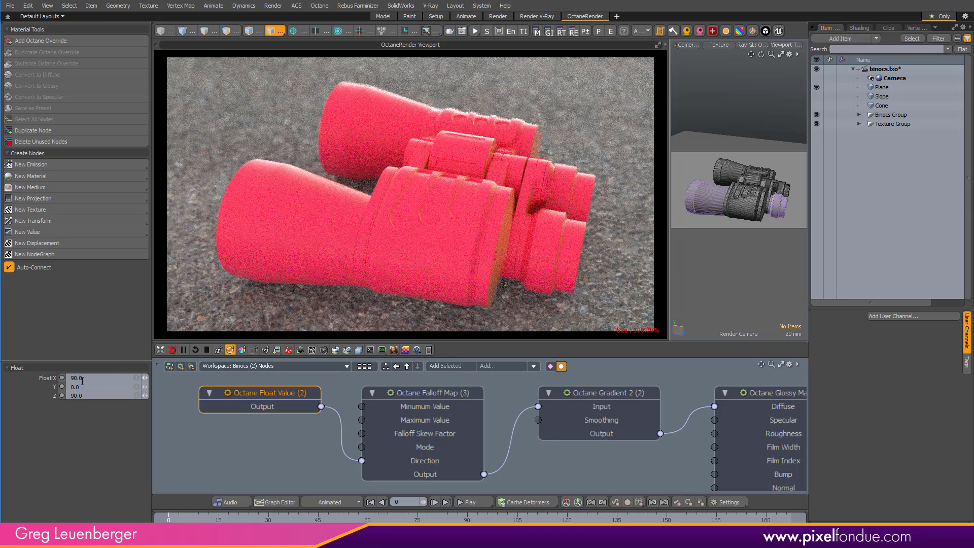
pyautogui.write('-90')
pyautogui.click(92, 395)
pyautogui.write('0')
pyautogui.press('Return')
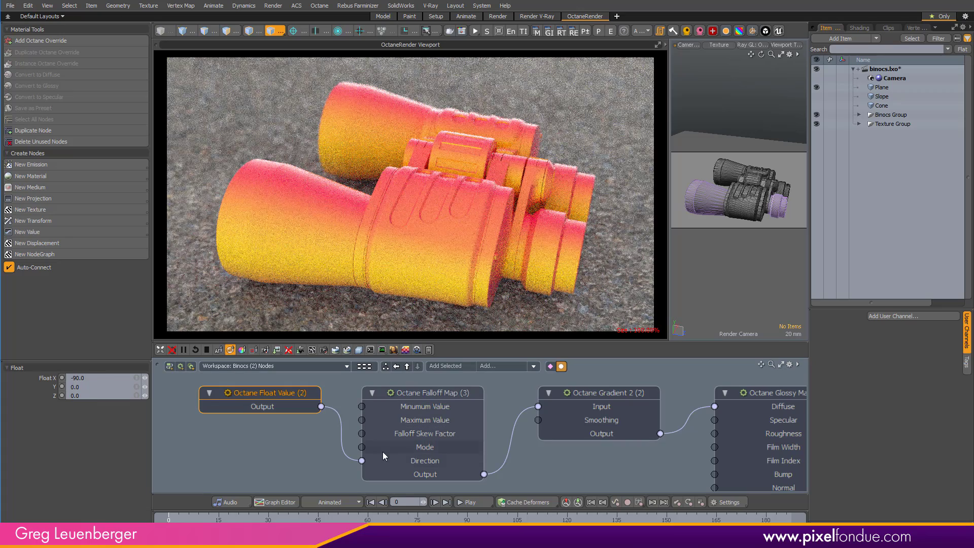
pyautogui.click(90, 378)
pyautogui.write('0')
pyautogui.press('Return')
# Switch the Falloff Map to Normal Vs. Eye Ray mode with a skew factor of 13.0.
pyautogui.click(456, 392)
pyautogui.click(80, 379)
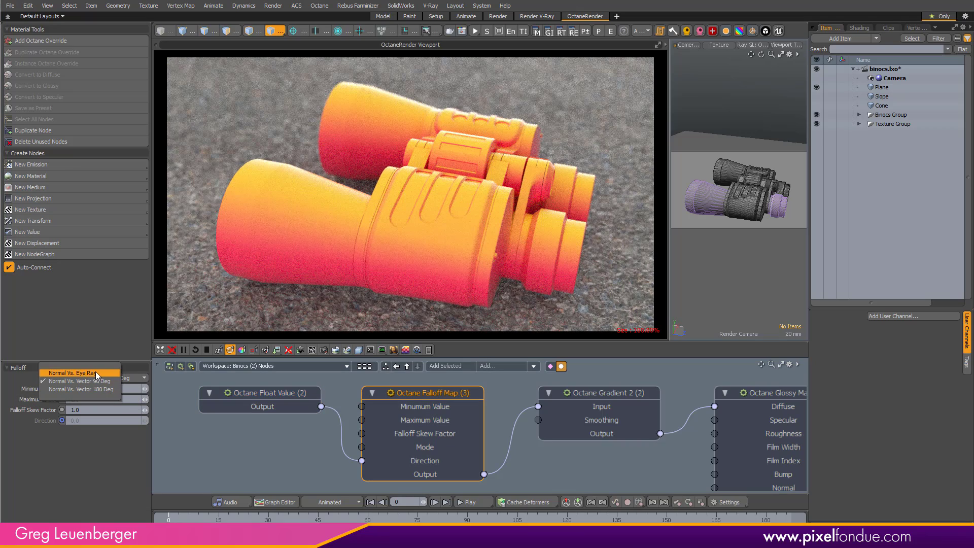
pyautogui.click(96, 370)
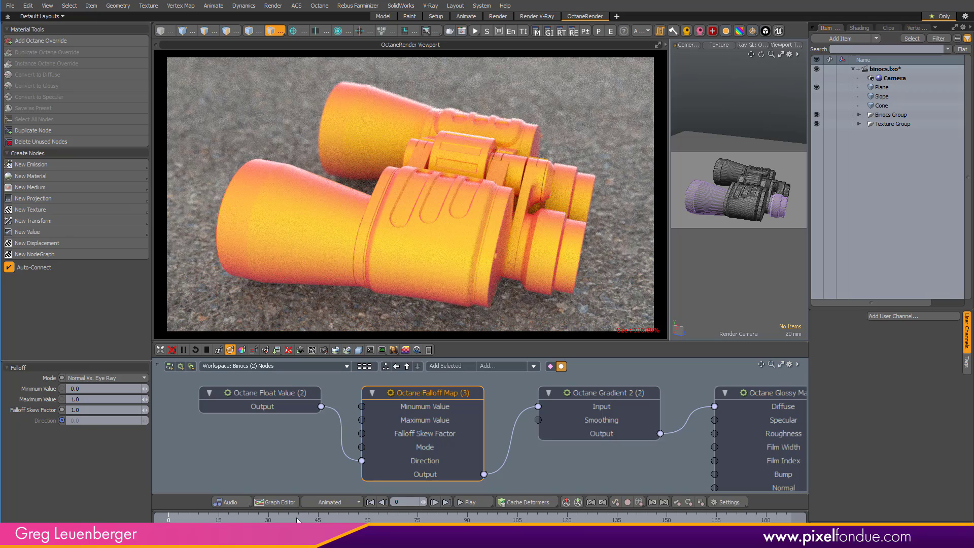
pyautogui.click(96, 410)
pyautogui.write('3')
pyautogui.press('Return')
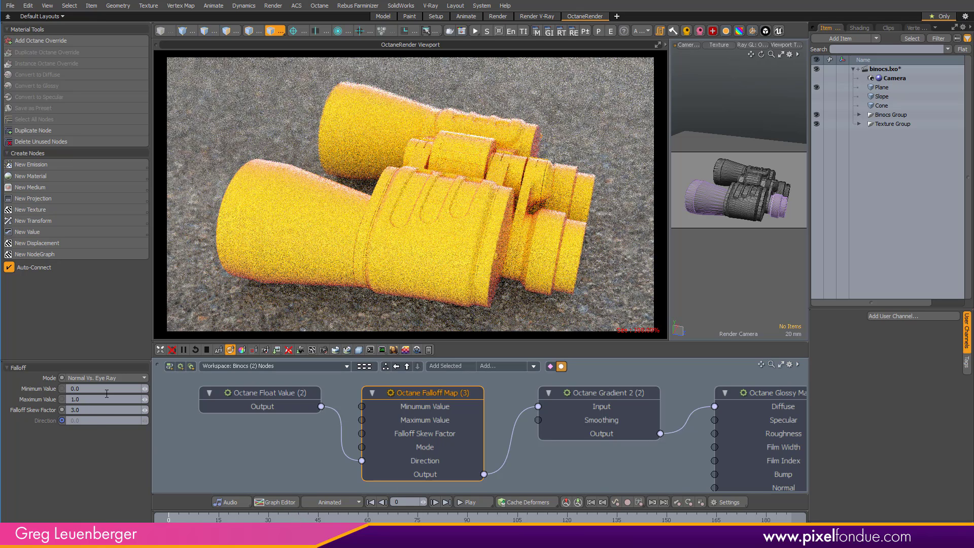
pyautogui.click(99, 410)
pyautogui.write('13')
pyautogui.press('Return')
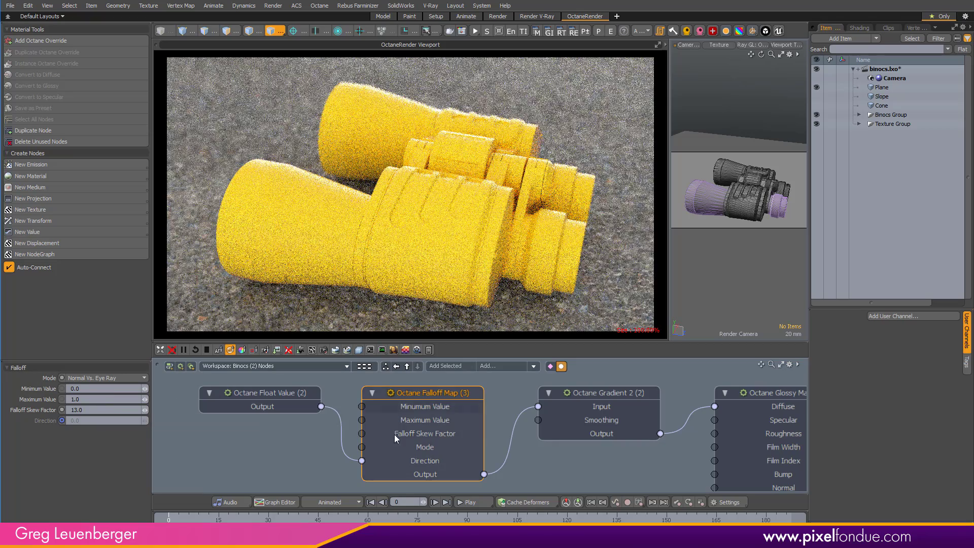
# Unplug the Falloff Map from Gradient 2's input and select the Falloff and Float Value nodes.
pyautogui.moveTo(538, 406); pyautogui.dragTo(545, 419)
pyautogui.moveTo(241, 485); pyautogui.dragTo(433, 396)
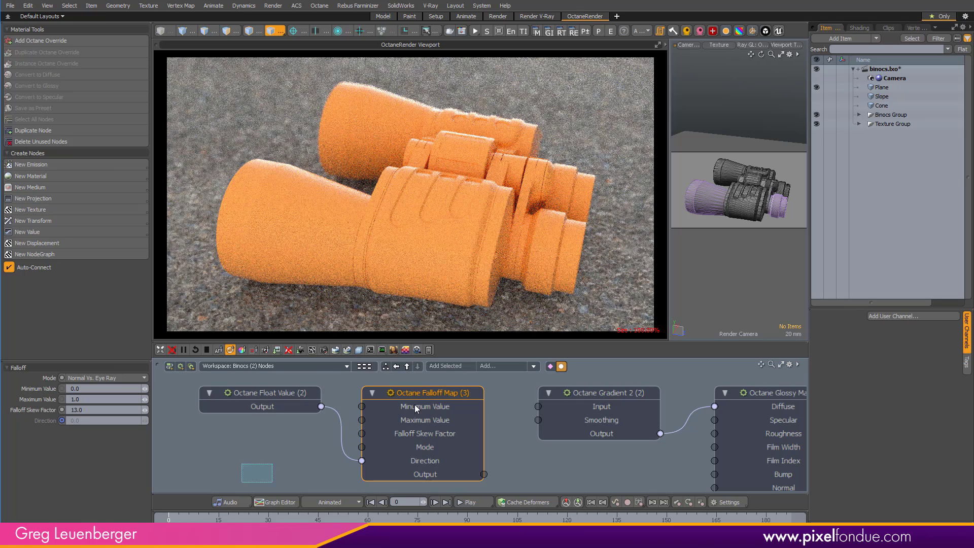
pyautogui.click(48, 209)
pyautogui.moveTo(205, 154)
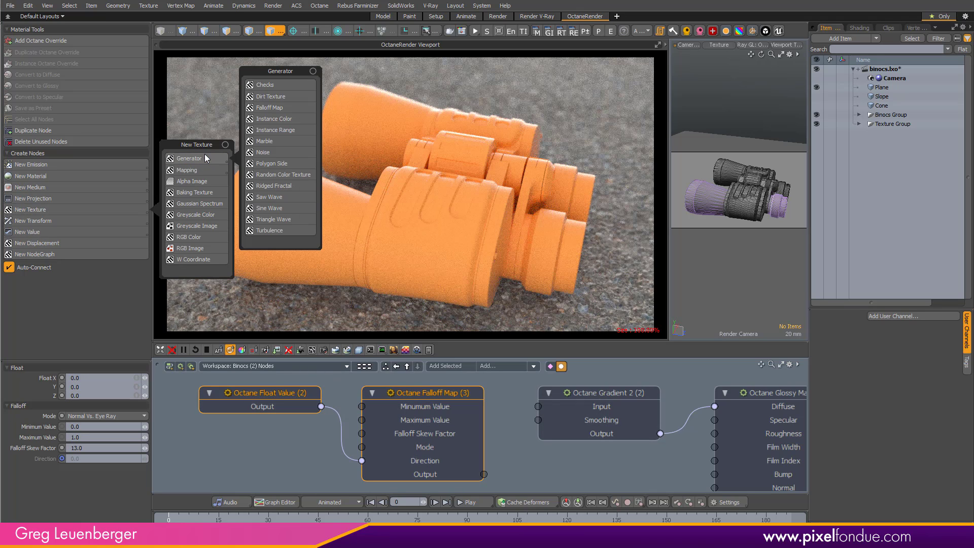
pyautogui.moveTo(281, 73); pyautogui.dragTo(283, 99)
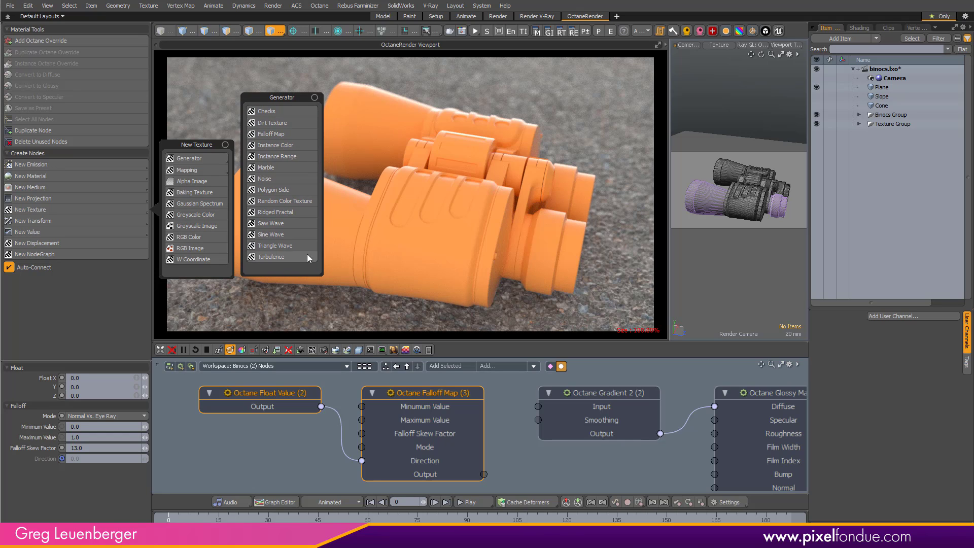
pyautogui.click(603, 417)
# Add an Octane Checks texture feeding Gradient 2 and move the Falloff and Float nodes aside.
pyautogui.click(548, 416)
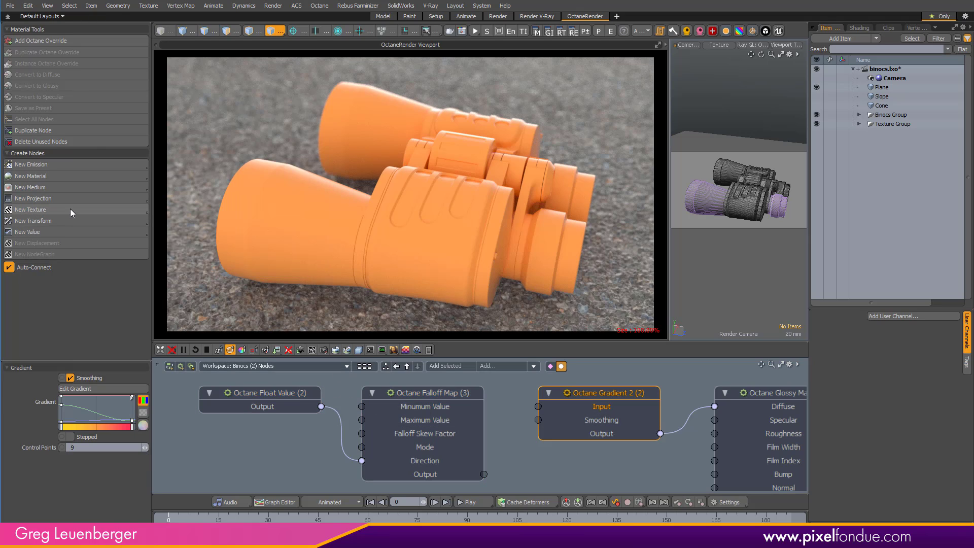
pyautogui.click(56, 209)
pyautogui.moveTo(207, 157)
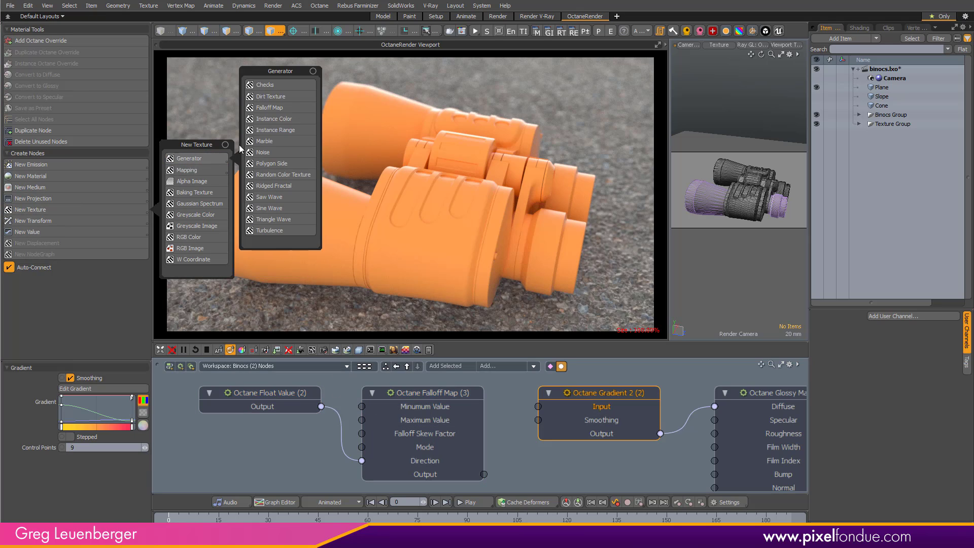
pyautogui.click(281, 84)
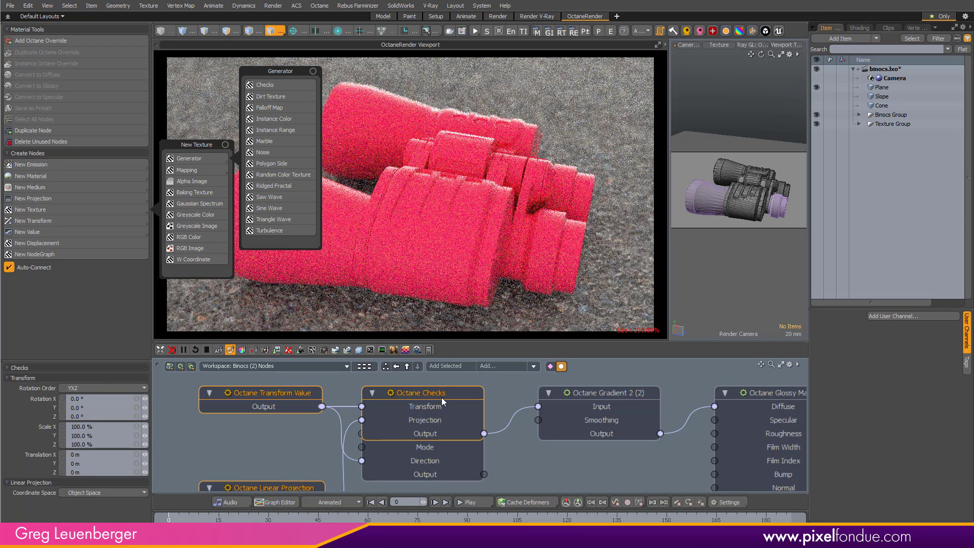
pyautogui.scroll(-3, 470, 393)
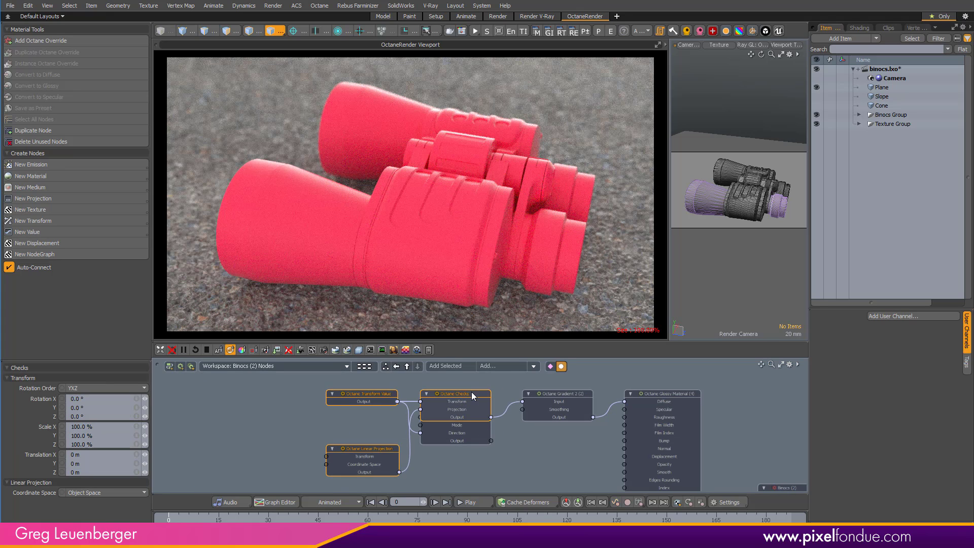
pyautogui.moveTo(471, 392); pyautogui.dragTo(170, 442)
pyautogui.moveTo(332, 395); pyautogui.dragTo(72, 411)
pyautogui.keyDown('alt'); pyautogui.moveTo(425, 443); pyautogui.dragTo(356, 497); pyautogui.keyUp('alt')
# Set the Checks Transform Value scale to 2% after trying 15%.
pyautogui.click(312, 461)
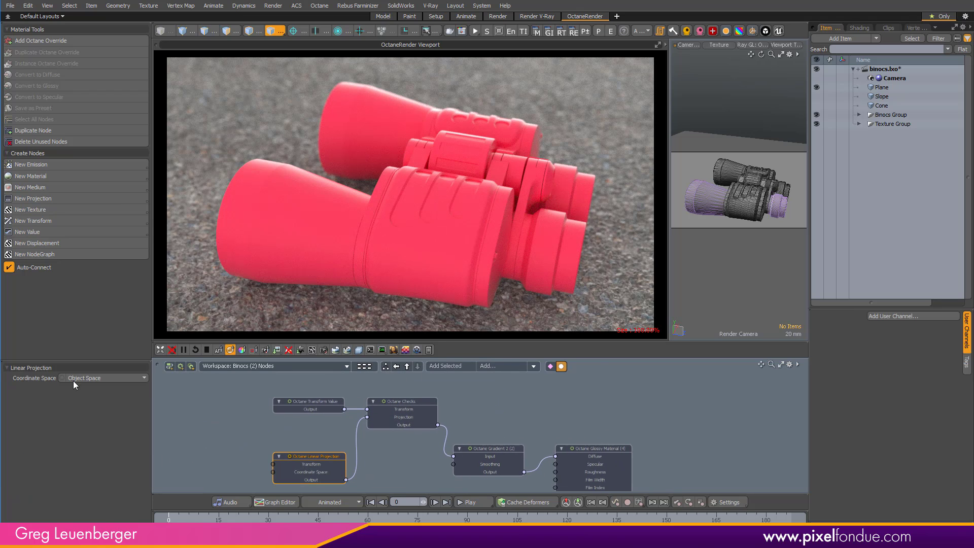
pyautogui.click(328, 407)
pyautogui.click(104, 418)
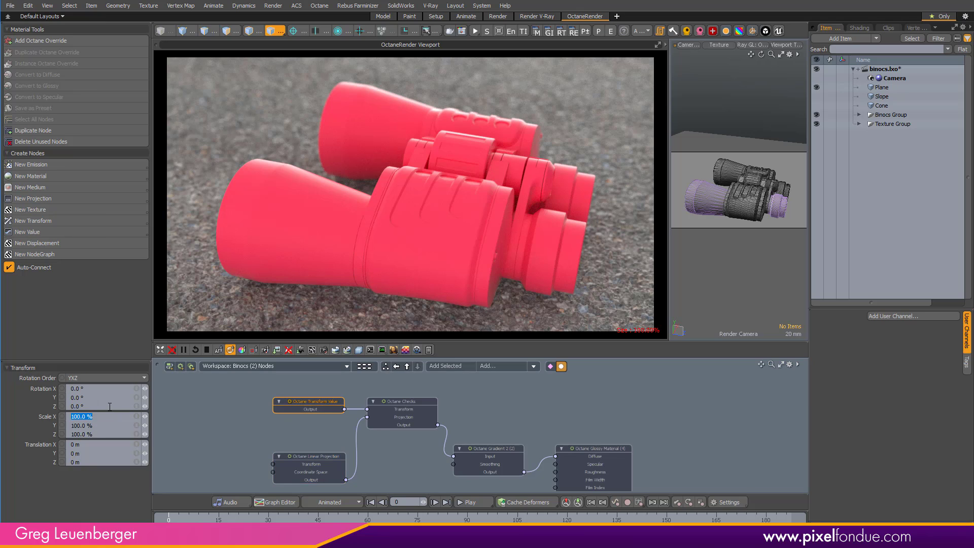
pyautogui.write('15')
pyautogui.press('Return')
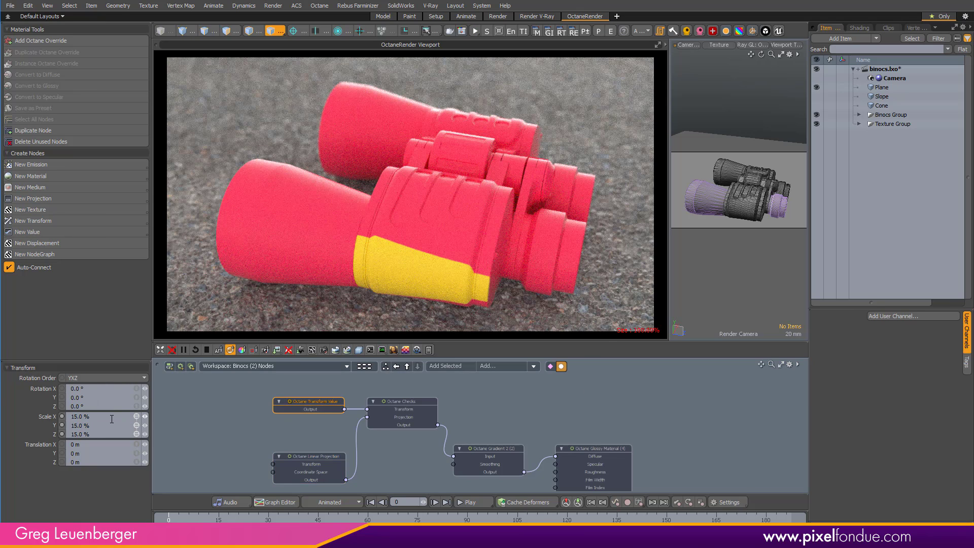
pyautogui.click(112, 418)
pyautogui.write('2')
pyautogui.press('Return')
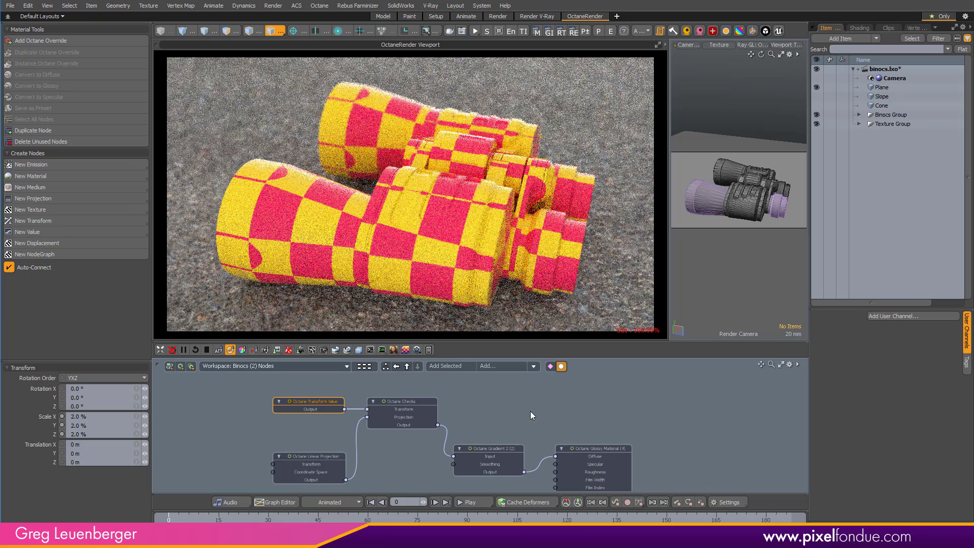
pyautogui.keyDown('ctrl'); pyautogui.keyDown('alt'); pyautogui.moveTo(482, 431); pyautogui.dragTo(497, 435); pyautogui.keyUp('alt'); pyautogui.keyUp('ctrl')
pyautogui.scroll(3, 497, 434)
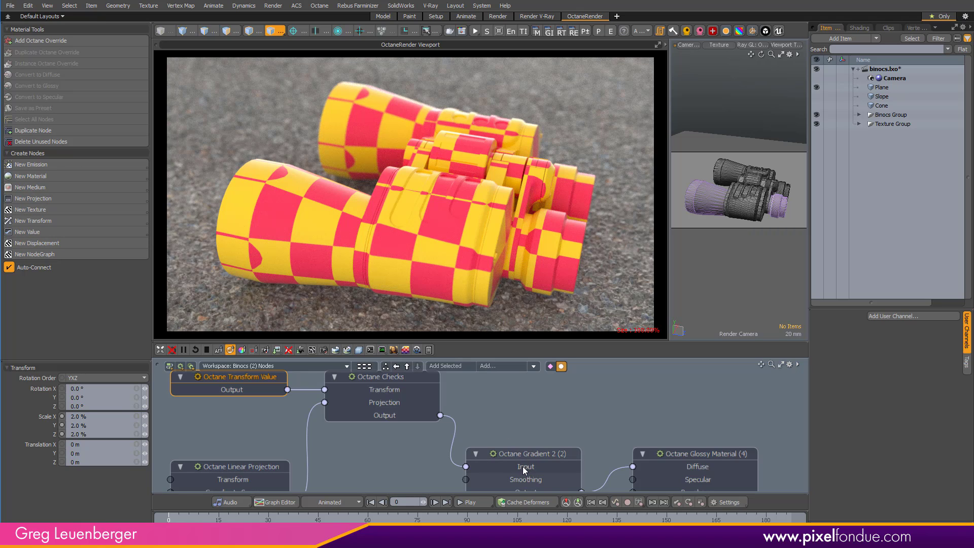
# Plug a Generator > Sine Wave texture into Gradient 2 and scale it to 15%.
pyautogui.click(499, 476)
pyautogui.click(31, 210)
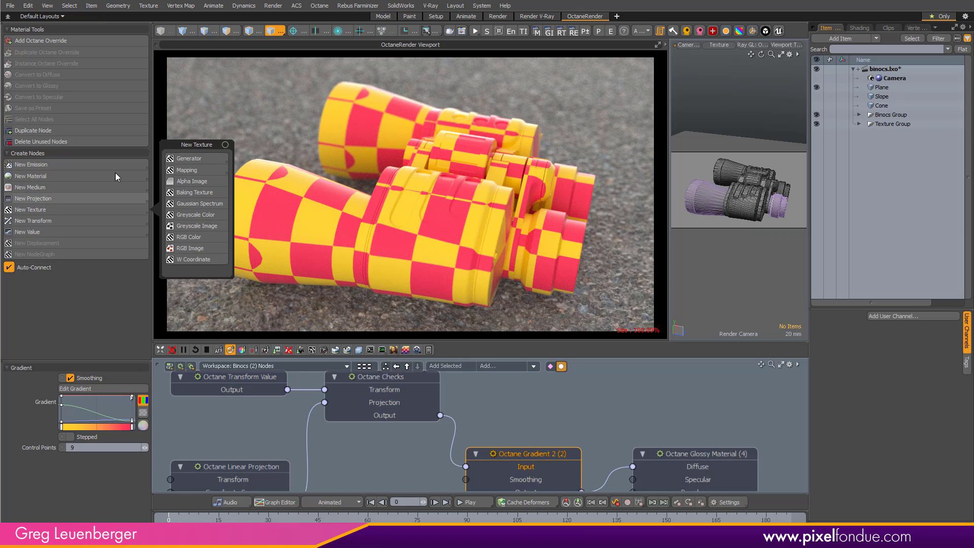
pyautogui.moveTo(203, 158)
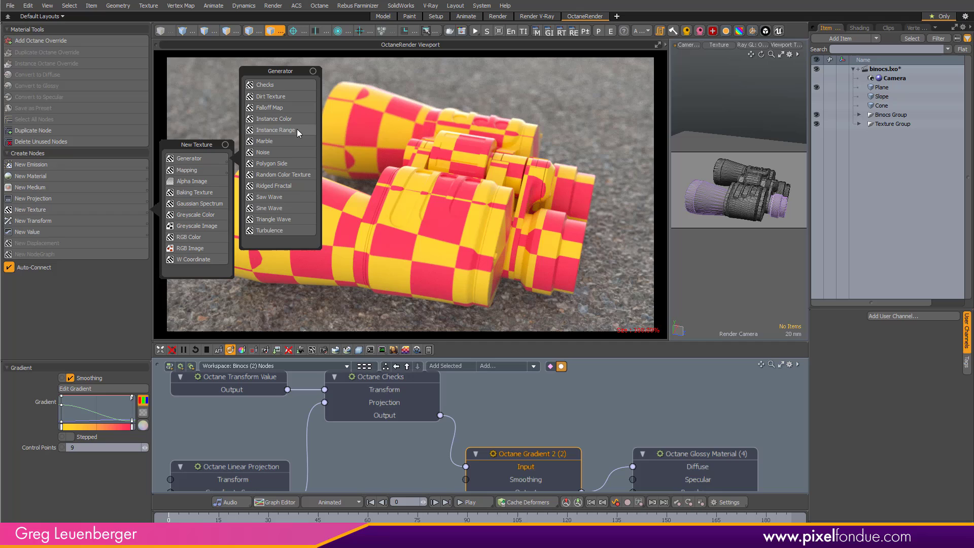
pyautogui.click(287, 209)
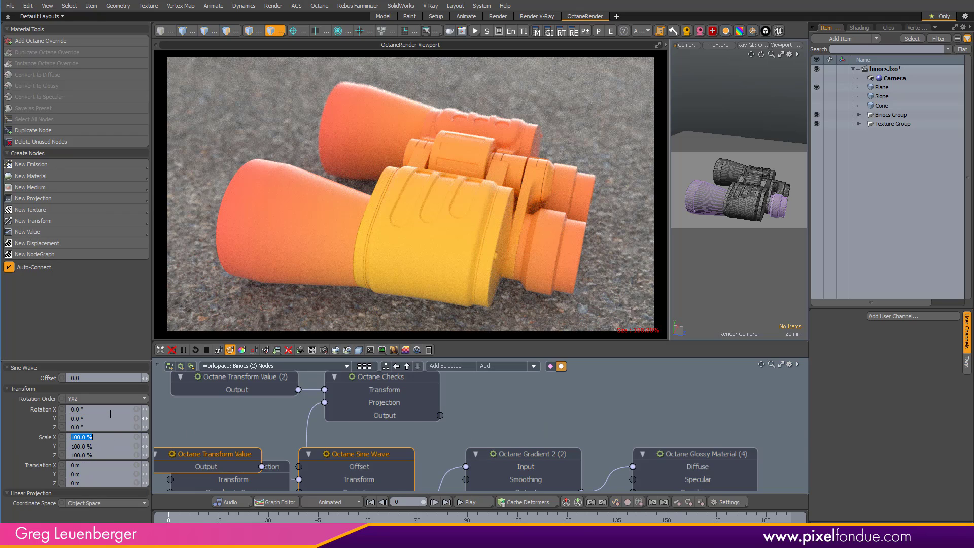
pyautogui.write('15')
pyautogui.press('Return')
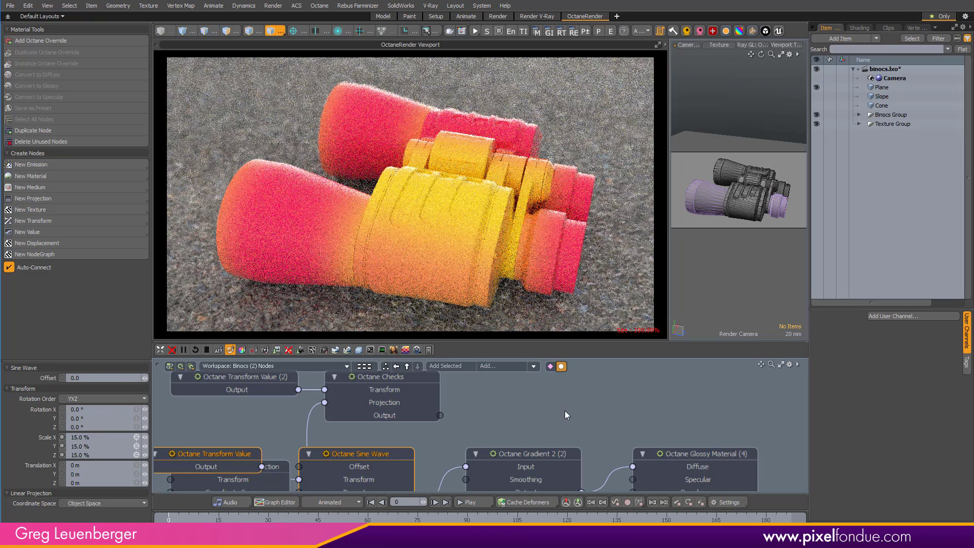
pyautogui.scroll(-3, 457, 432)
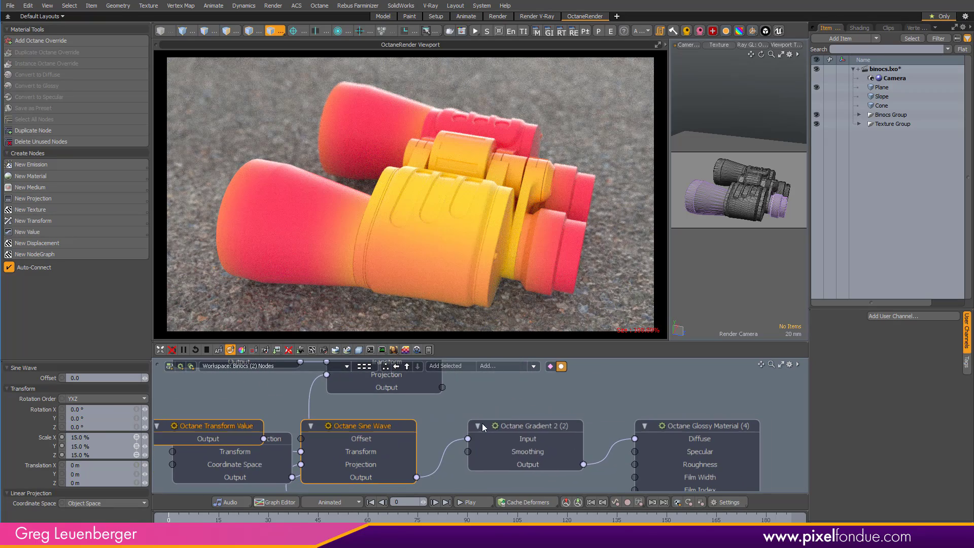
# Add three new keys at 15%, 46% and 76% in Gradient 2's editor.
pyautogui.click(486, 440)
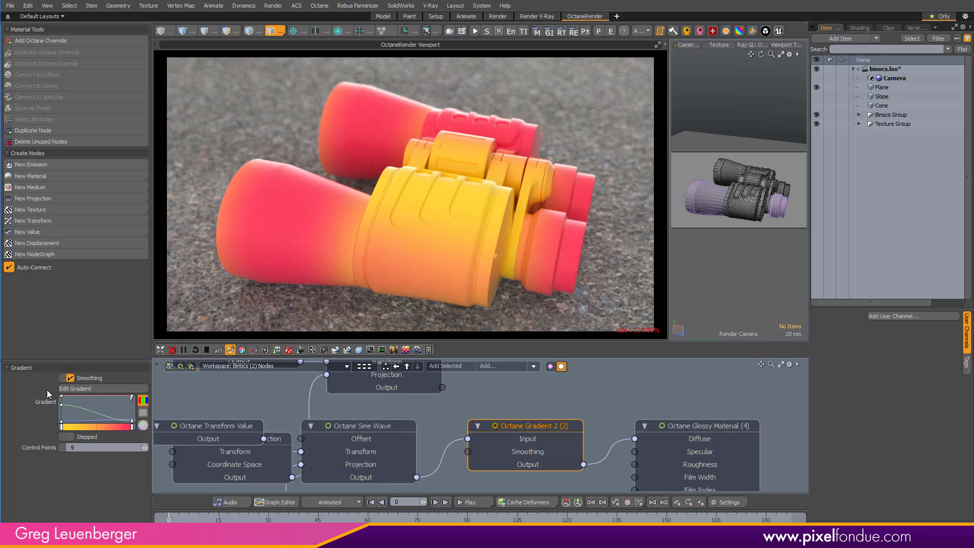
pyautogui.click(106, 389)
pyautogui.click(473, 410)
pyautogui.click(594, 410)
pyautogui.click(535, 410)
# Colour the 76% key green, the 46% key cyan and the 15% key magenta.
pyautogui.click(594, 409)
pyautogui.click(739, 310)
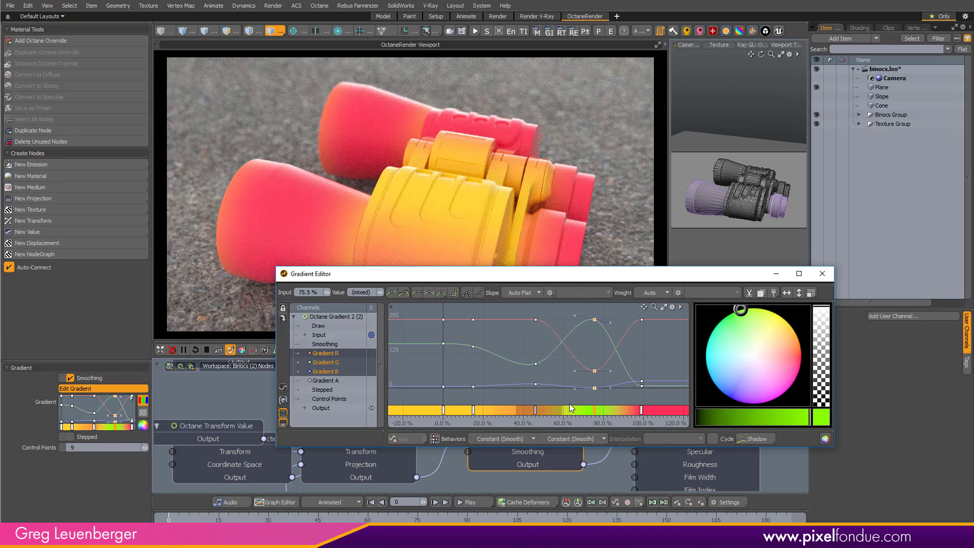
pyautogui.click(535, 409)
pyautogui.click(718, 362)
pyautogui.moveTo(718, 362); pyautogui.dragTo(705, 363)
pyautogui.click(473, 409)
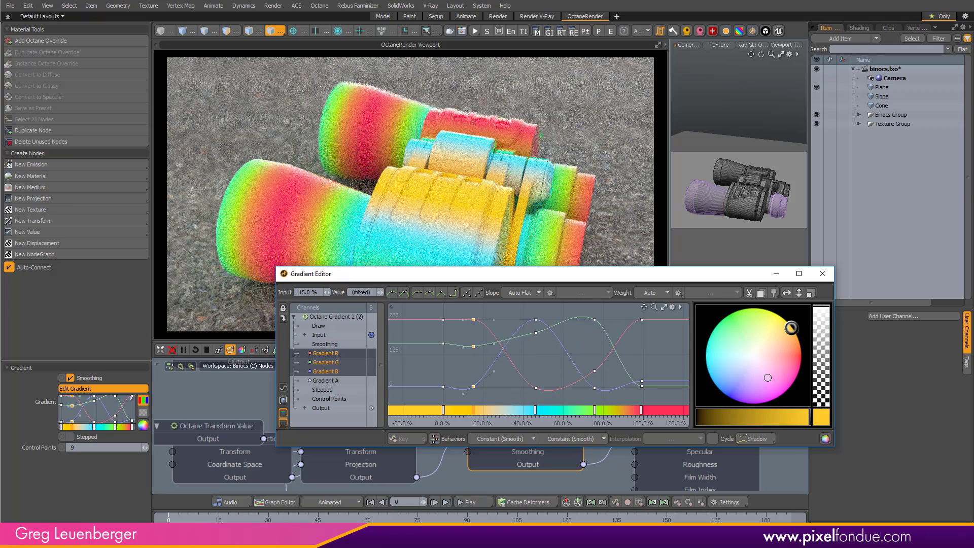
pyautogui.moveTo(770, 378); pyautogui.dragTo(778, 394)
pyautogui.moveTo(725, 273); pyautogui.dragTo(684, 367)
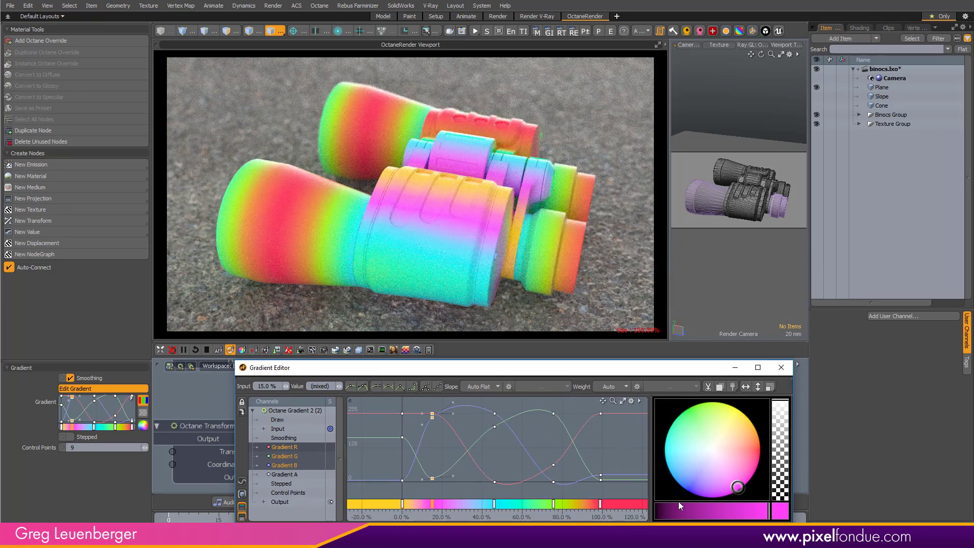
pyautogui.click(781, 369)
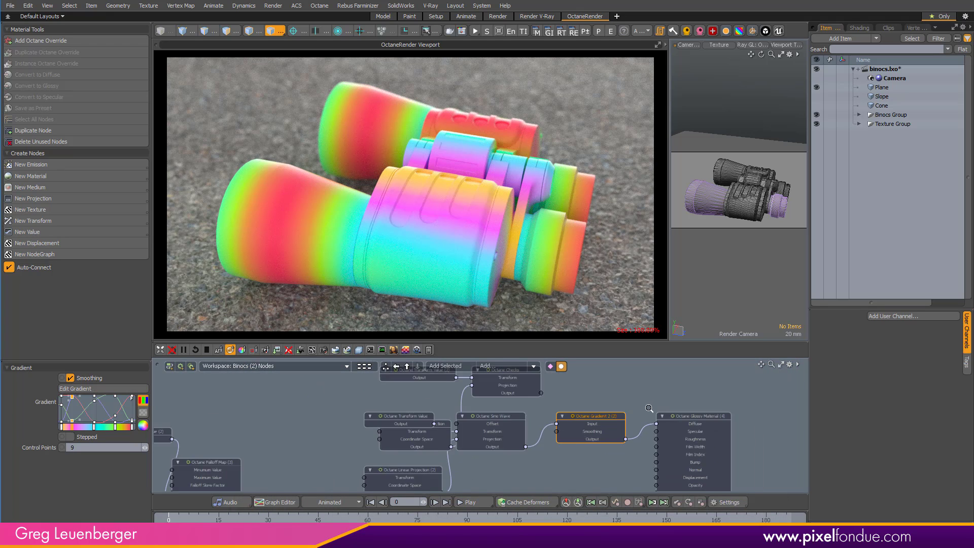
pyautogui.scroll(-2, 644, 411)
# Disconnect the five gradient nodes from the Diffuse and move them to the lower left.
pyautogui.moveTo(366, 384); pyautogui.dragTo(618, 491)
pyautogui.moveTo(648, 429); pyautogui.dragTo(610, 428)
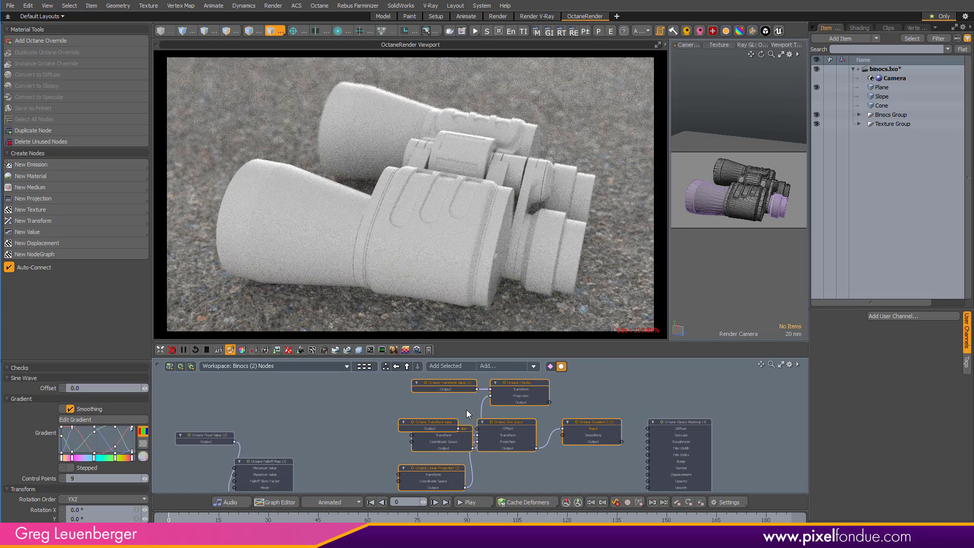
pyautogui.moveTo(525, 392); pyautogui.dragTo(223, 427)
pyautogui.keyDown('alt'); pyautogui.moveTo(665, 438); pyautogui.dragTo(486, 406); pyautogui.keyUp('alt')
pyautogui.scroll(4, 479, 415)
pyautogui.scroll(-3, 491, 421)
# Add an Octane Dirt Texture to the Glossy Material and place Gradient 2 beside it.
pyautogui.click(503, 384)
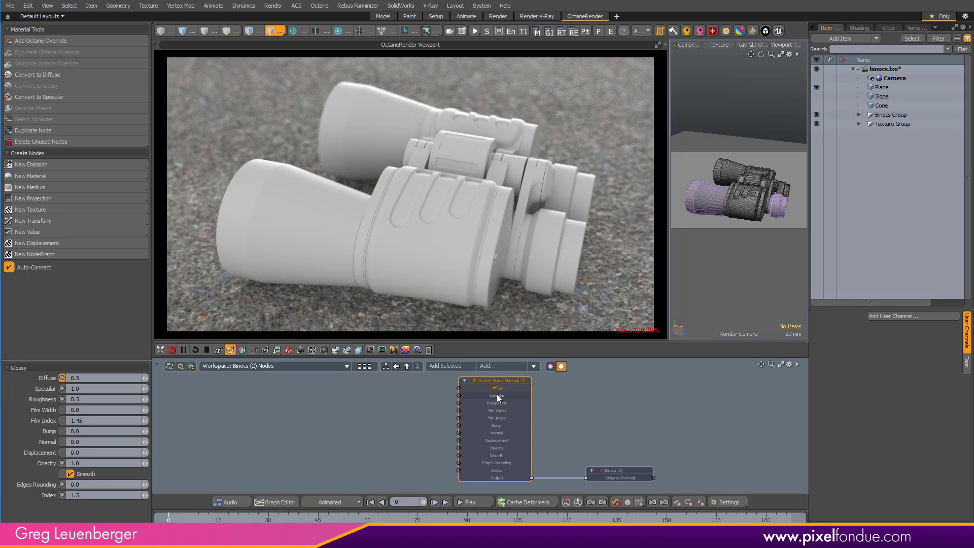
pyautogui.click(38, 209)
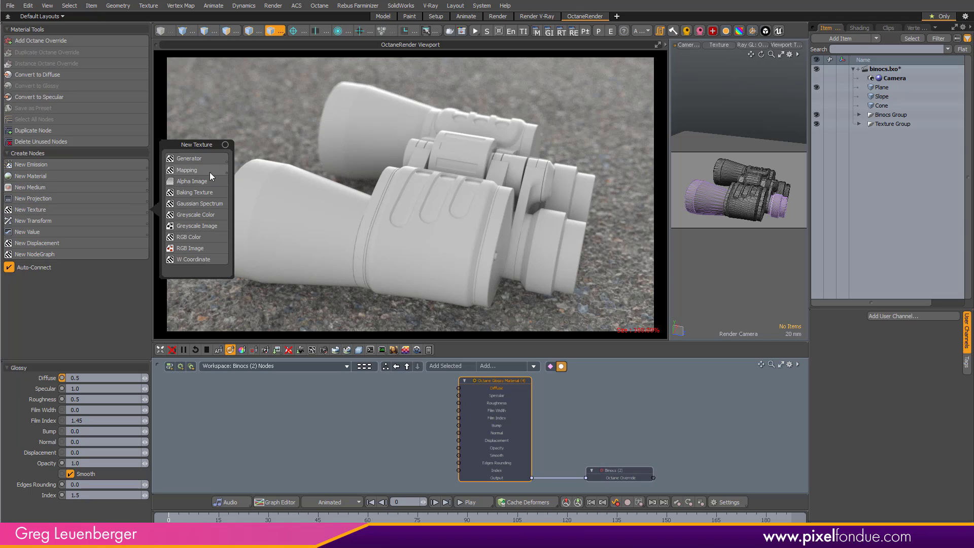
pyautogui.moveTo(206, 158)
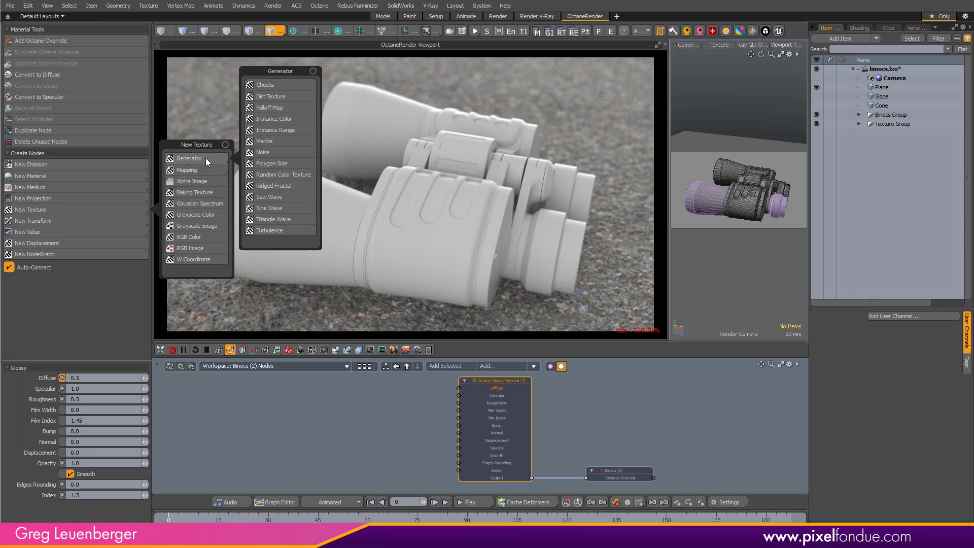
pyautogui.click(282, 101)
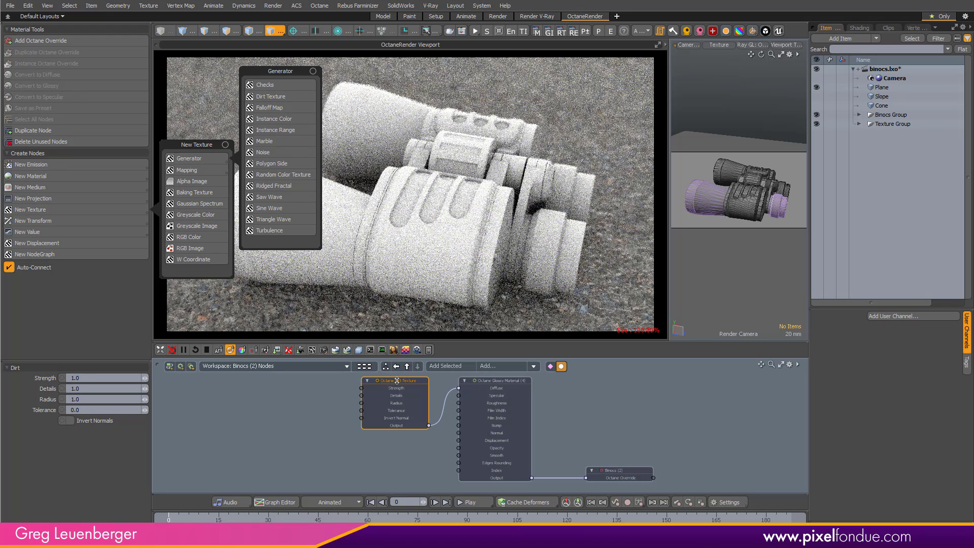
pyautogui.moveTo(382, 386); pyautogui.dragTo(330, 402)
pyautogui.scroll(3, 384, 405)
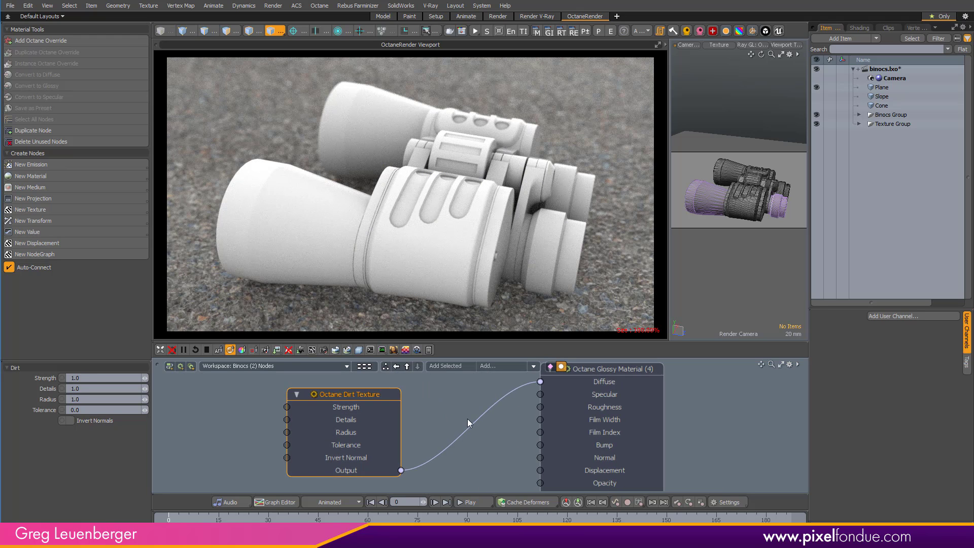
pyautogui.scroll(-4, 487, 422)
pyautogui.keyDown('alt'); pyautogui.moveTo(472, 401); pyautogui.dragTo(490, 369); pyautogui.keyUp('alt')
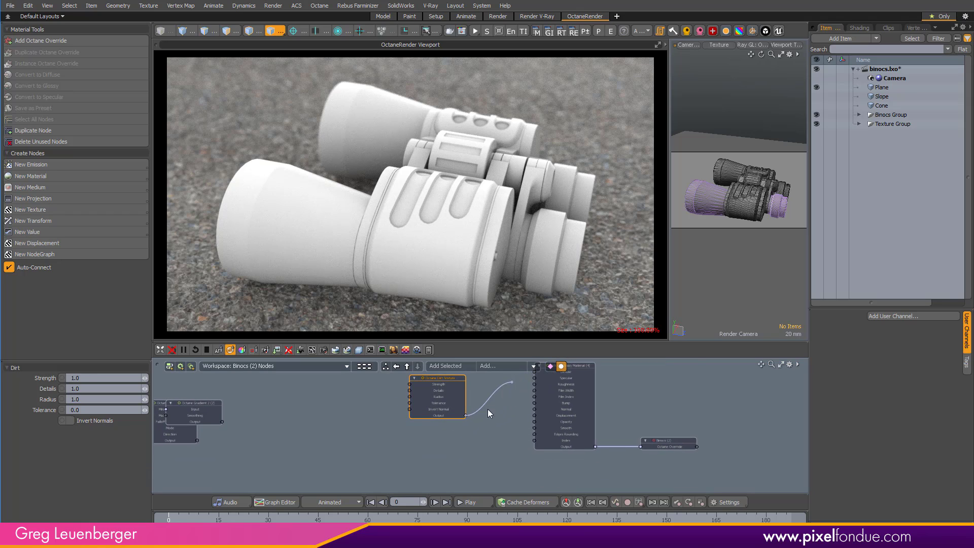
pyautogui.scroll(4, 183, 408)
pyautogui.moveTo(217, 404); pyautogui.dragTo(680, 413)
# Delete the Falloff-to-Gradient link and arrange Dirt Texture and Gradient 2 beside the Glossy Material.
pyautogui.click(484, 430)
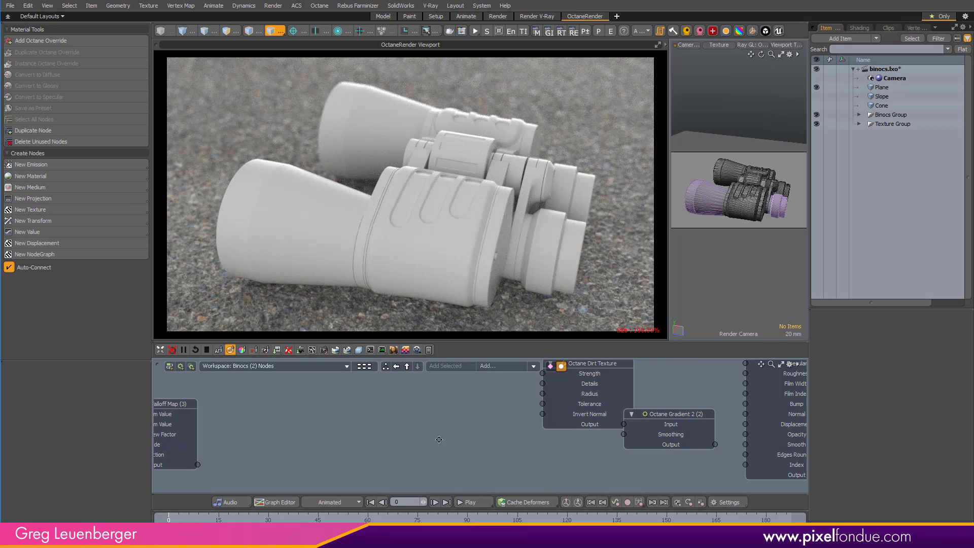
pyautogui.press('Delete')
pyautogui.keyDown('alt'); pyautogui.moveTo(499, 414); pyautogui.dragTo(398, 460); pyautogui.keyUp('alt')
pyautogui.moveTo(487, 417); pyautogui.dragTo(416, 437)
pyautogui.click(564, 461)
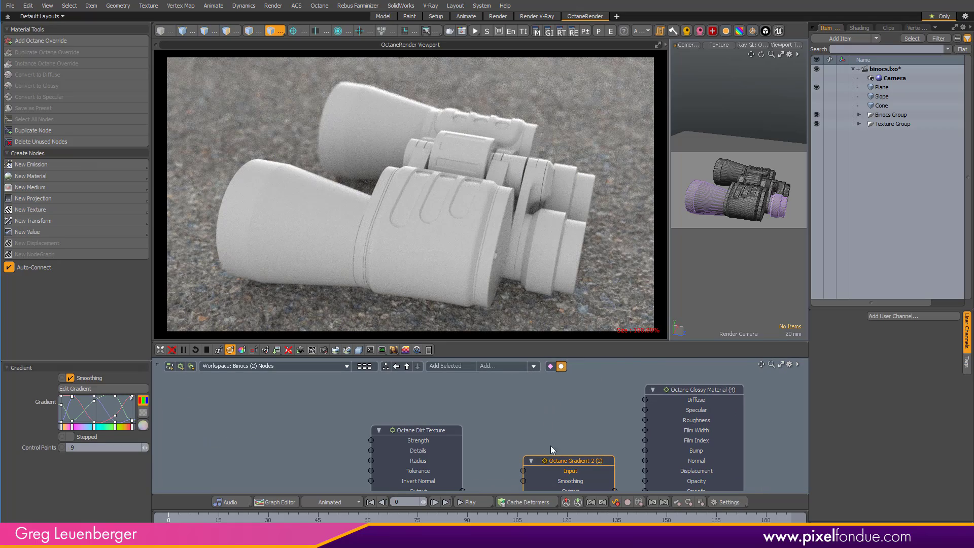
pyautogui.moveTo(564, 460); pyautogui.dragTo(545, 390)
pyautogui.keyDown('alt'); pyautogui.moveTo(450, 439); pyautogui.dragTo(414, 381); pyautogui.keyUp('alt')
pyautogui.moveTo(574, 371); pyautogui.dragTo(564, 392)
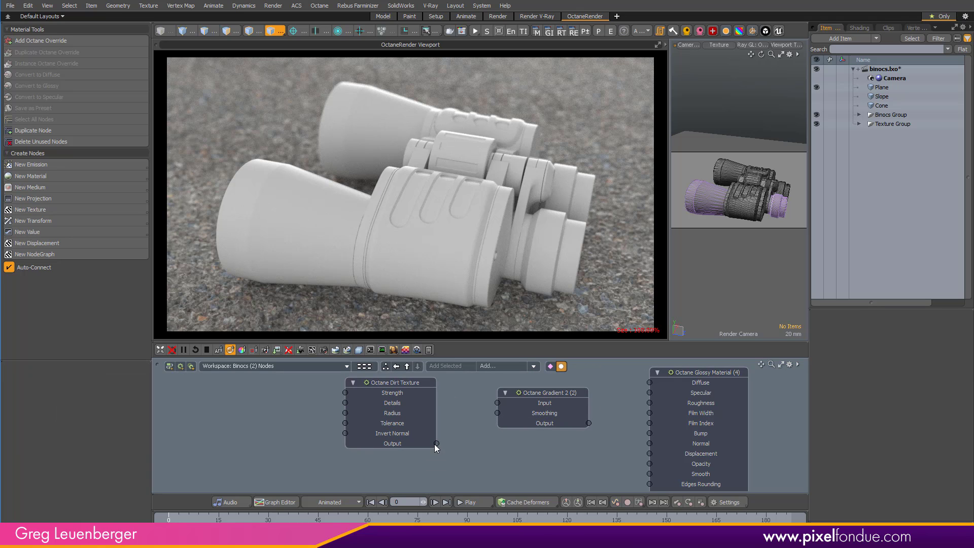
# Wire Dirt Texture into Gradient 2's input and Gradient 2 into the Glossy Diffuse.
pyautogui.moveTo(434, 444); pyautogui.dragTo(682, 385)
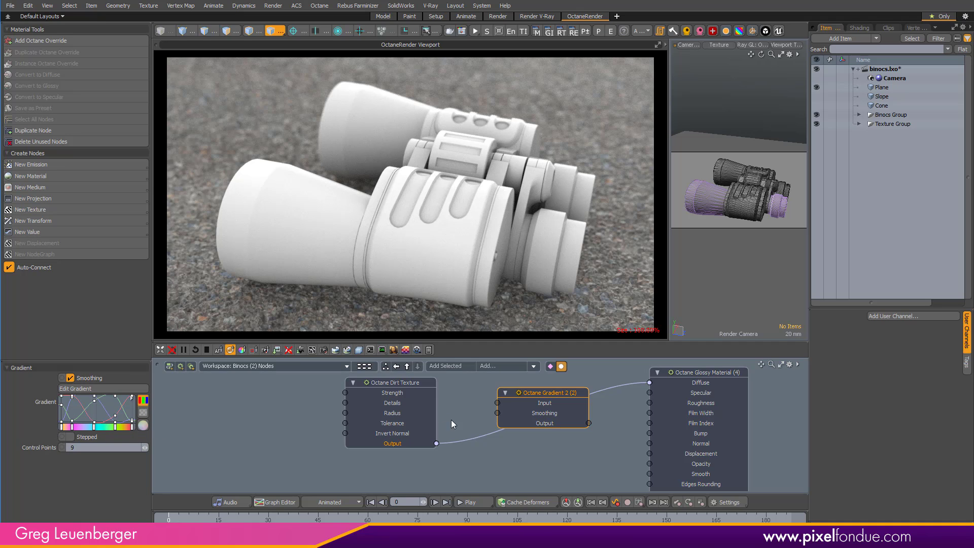
pyautogui.moveTo(589, 423); pyautogui.dragTo(649, 382)
pyautogui.moveTo(437, 442); pyautogui.dragTo(513, 424)
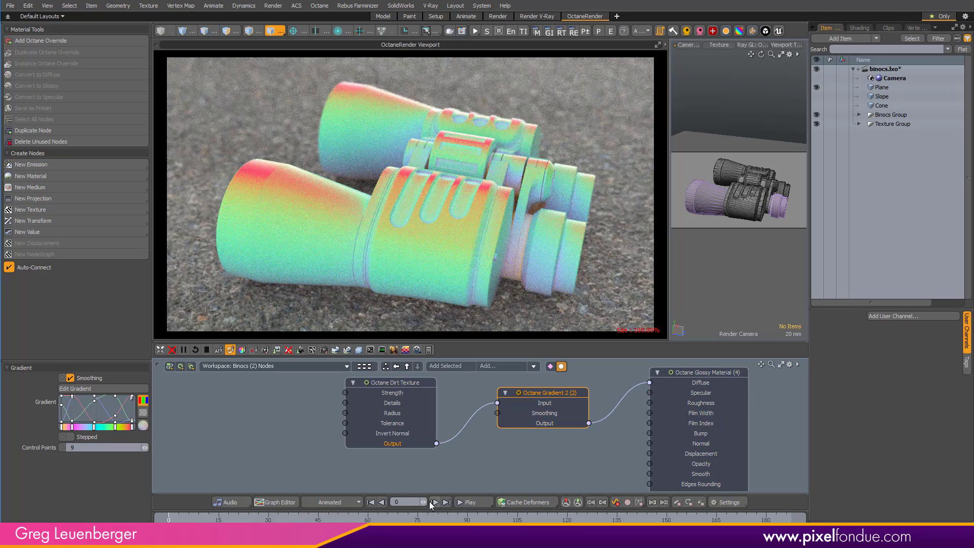
# Delete the three middle keys from Gradient 2's RGB channels, leaving a two-key ramp.
pyautogui.click(122, 388)
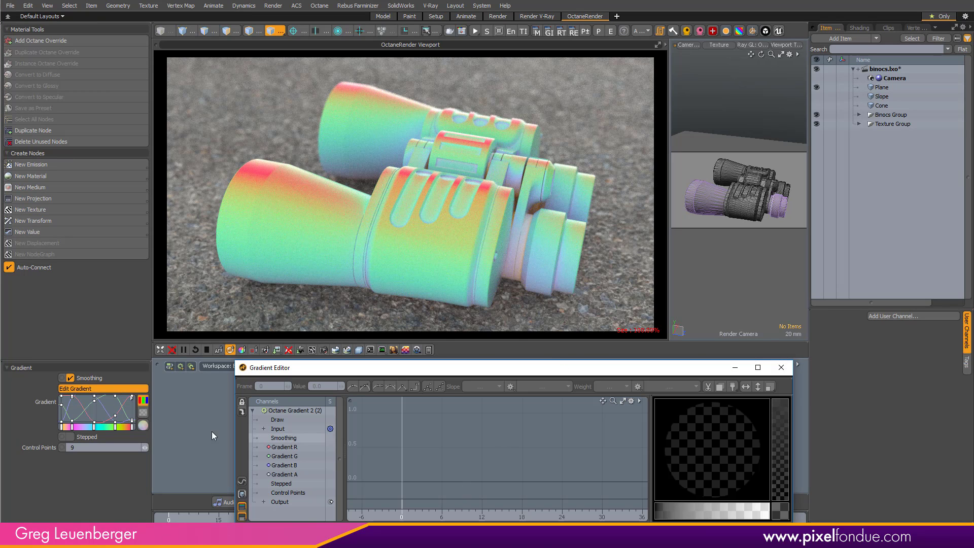
pyautogui.click(284, 447)
pyautogui.keyDown('shift'); pyautogui.click(284, 465); pyautogui.keyUp('shift')
pyautogui.moveTo(421, 503); pyautogui.dragTo(587, 501)
pyautogui.press('Delete')
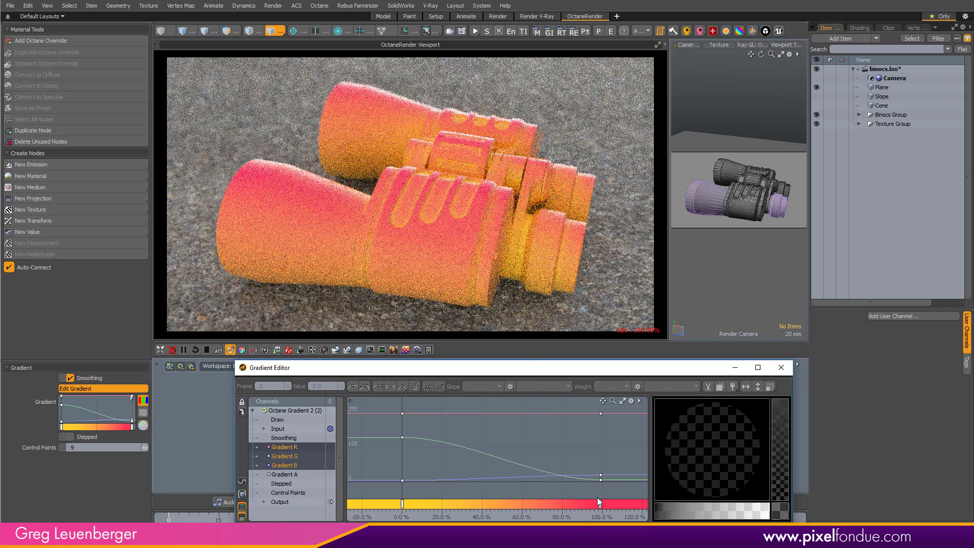
pyautogui.click(429, 187)
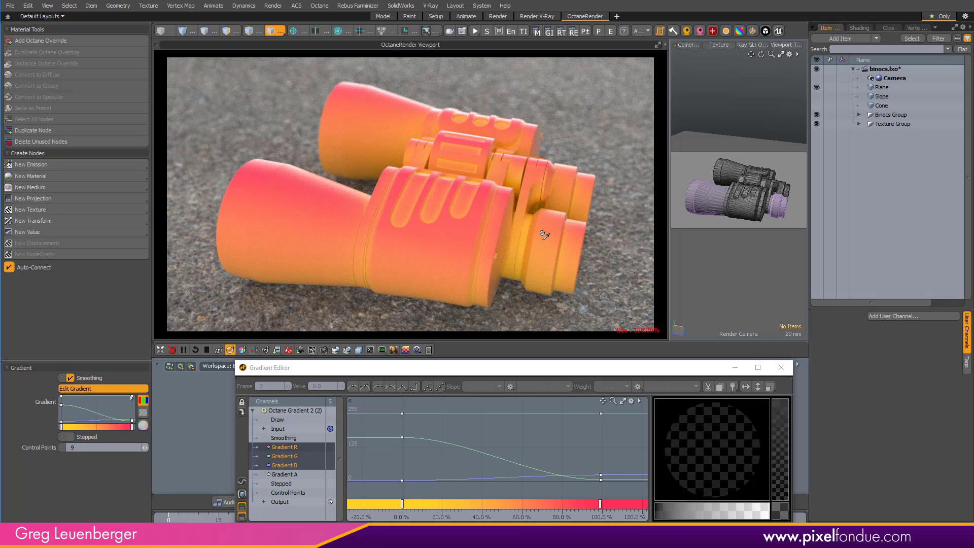
# Change the gradient's 0% key colour to cyan.
pyautogui.click(600, 504)
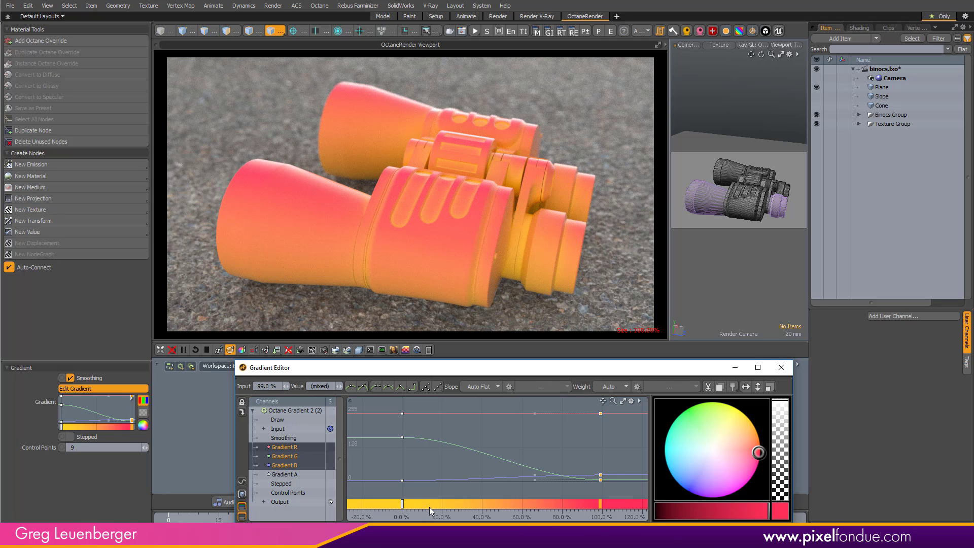
pyautogui.click(402, 503)
pyautogui.moveTo(712, 453); pyautogui.dragTo(663, 445)
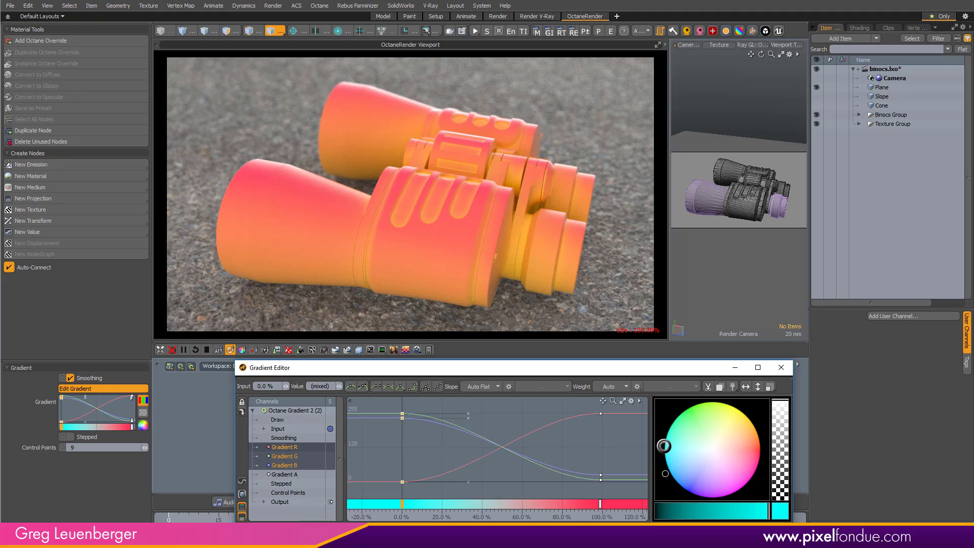
pyautogui.click(781, 367)
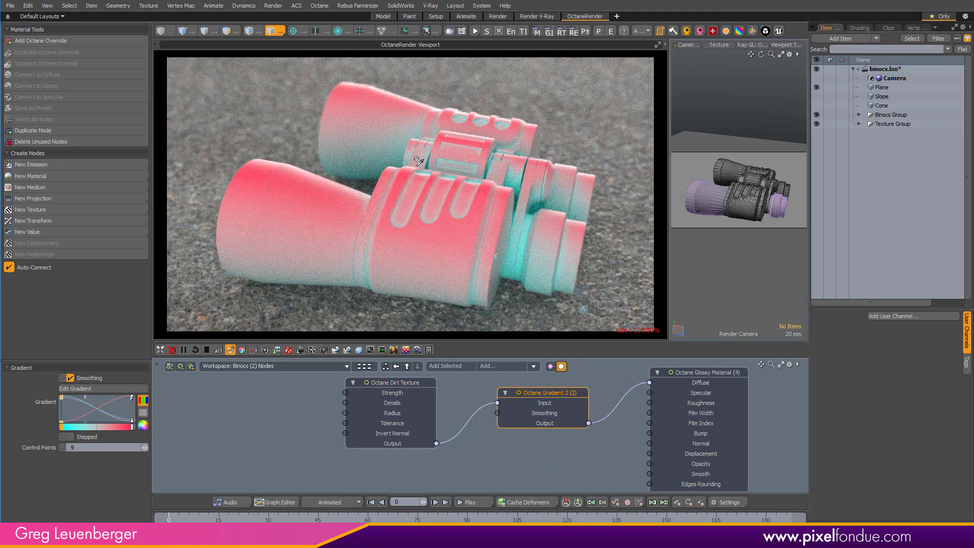
# Set the Dirt Texture radius to 0.1, leaving Invert Normals off after trying it.
pyautogui.click(413, 384)
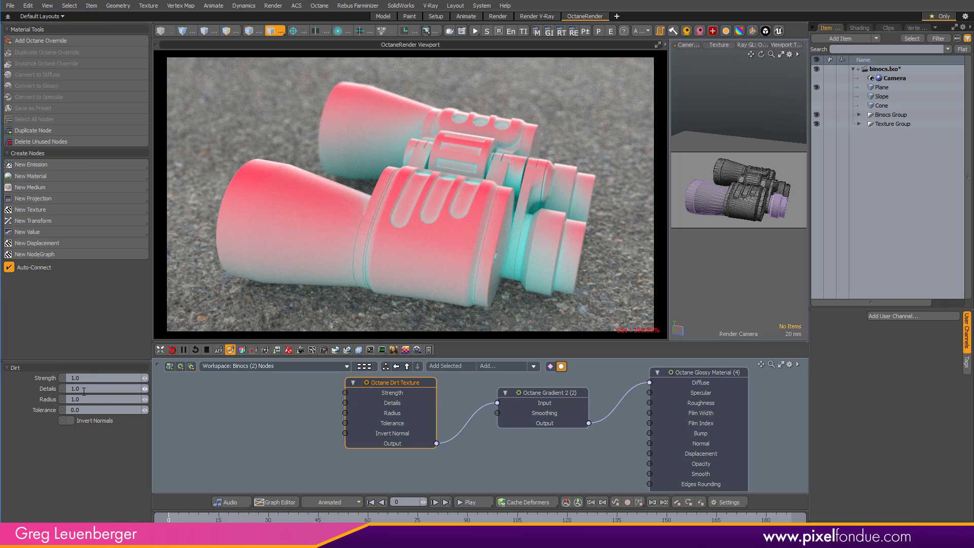
pyautogui.click(100, 420)
pyautogui.click(99, 421)
pyautogui.click(91, 399)
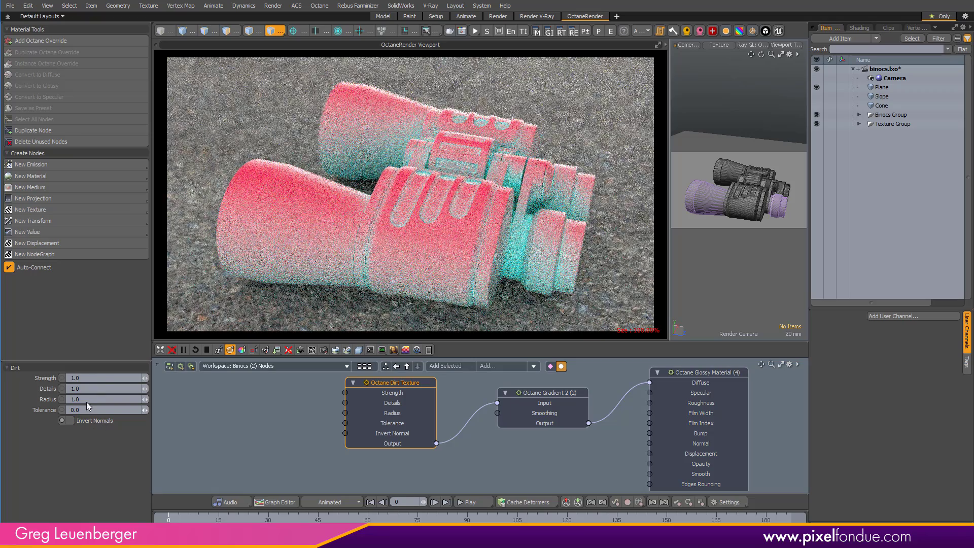
pyautogui.write('0.1')
pyautogui.press('Return')
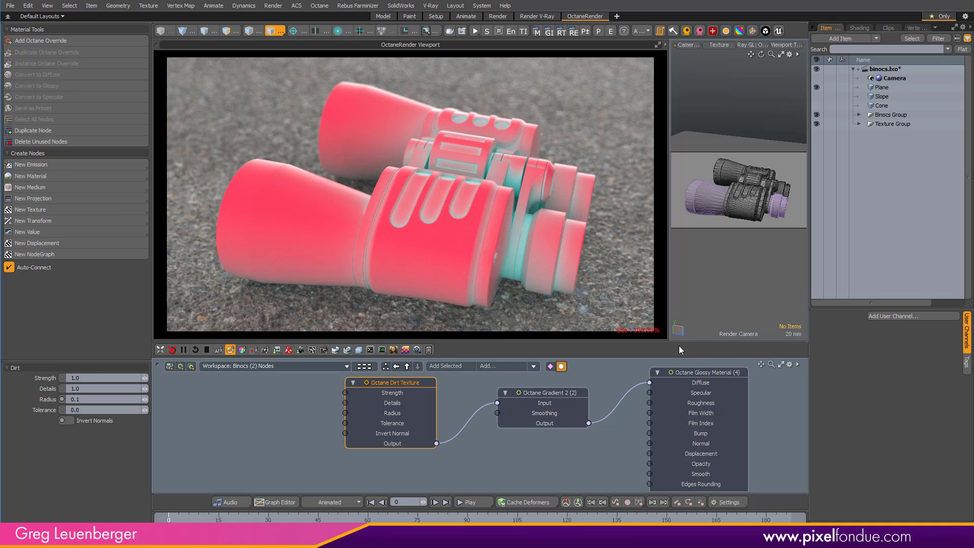
pyautogui.click(483, 409)
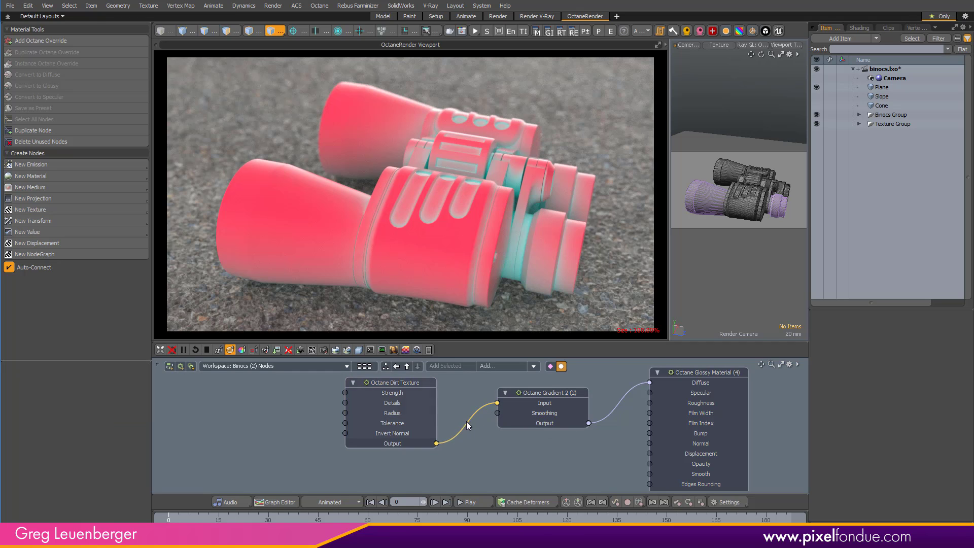
# Delete the Dirt Texture-to-gradient link, then browse the VizPak Architecture and Products Metal presets.
pyautogui.press('Delete')
pyautogui.moveTo(415, 397); pyautogui.dragTo(211, 425)
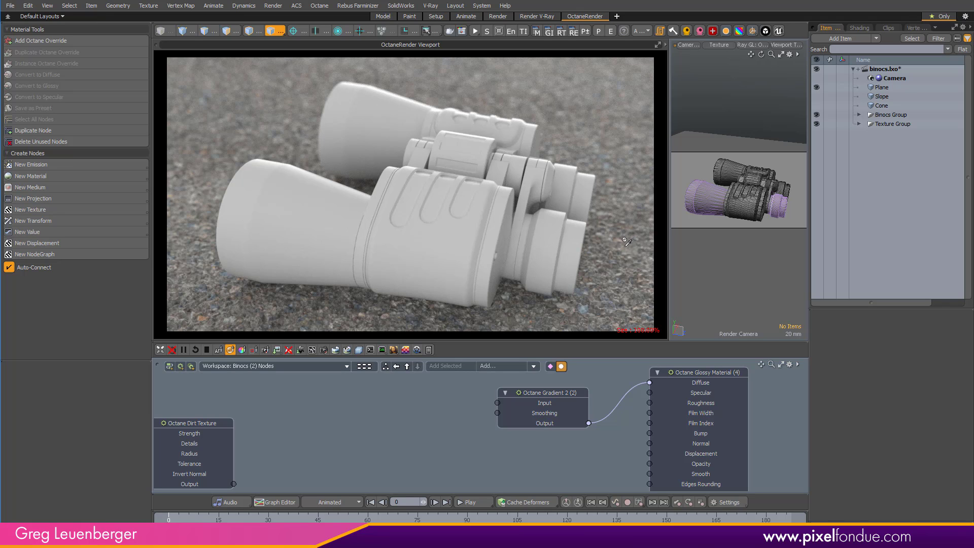
pyautogui.click(699, 31)
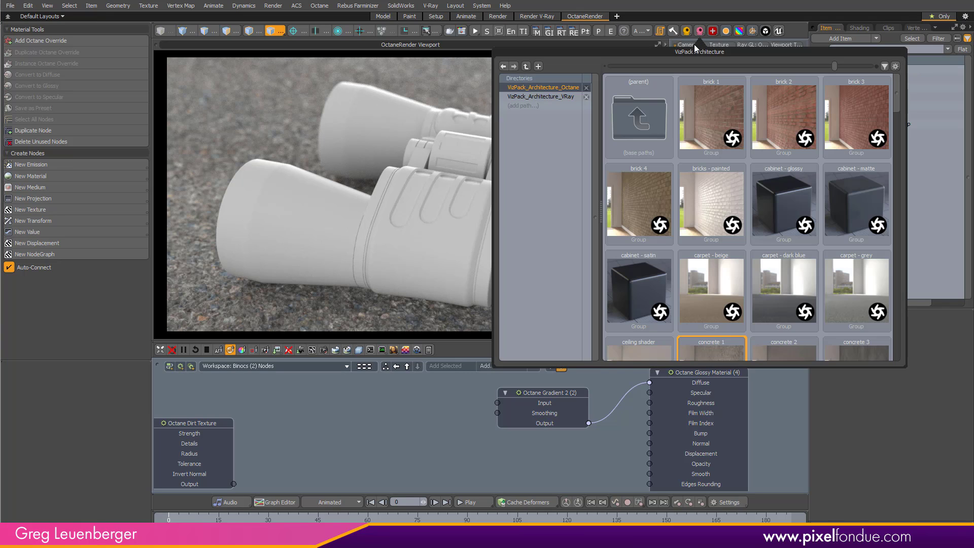
pyautogui.moveTo(663, 54); pyautogui.dragTo(536, 118)
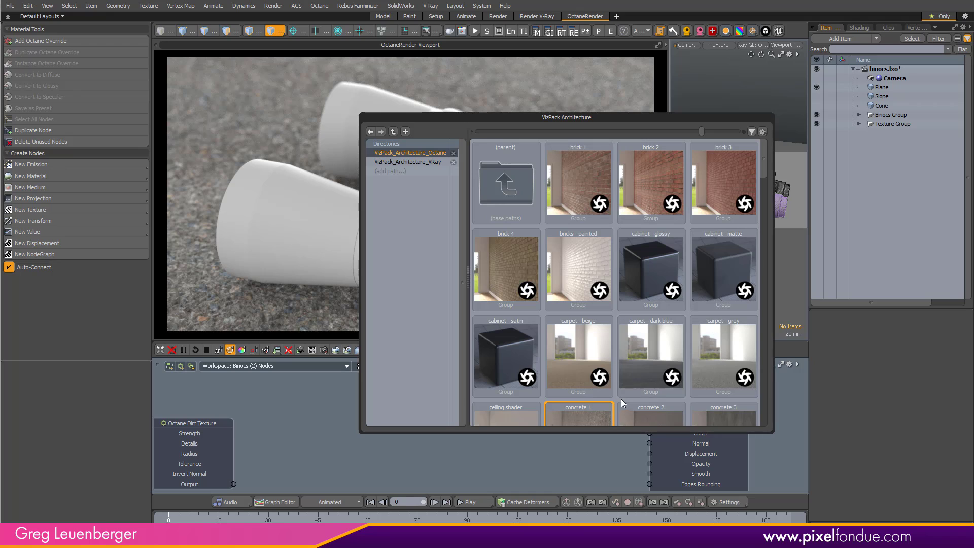
pyautogui.moveTo(441, 154)
pyautogui.click(686, 31)
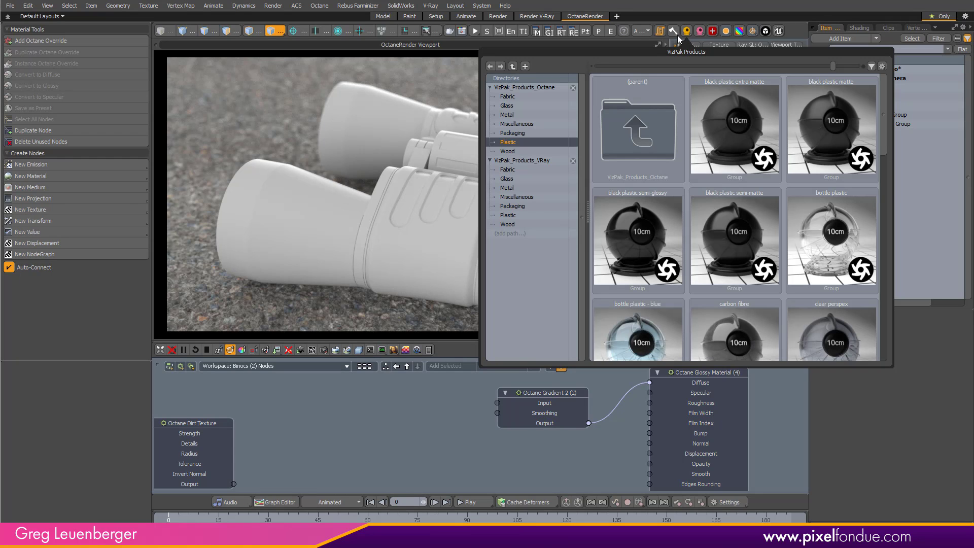
pyautogui.moveTo(882, 138); pyautogui.dragTo(883, 90)
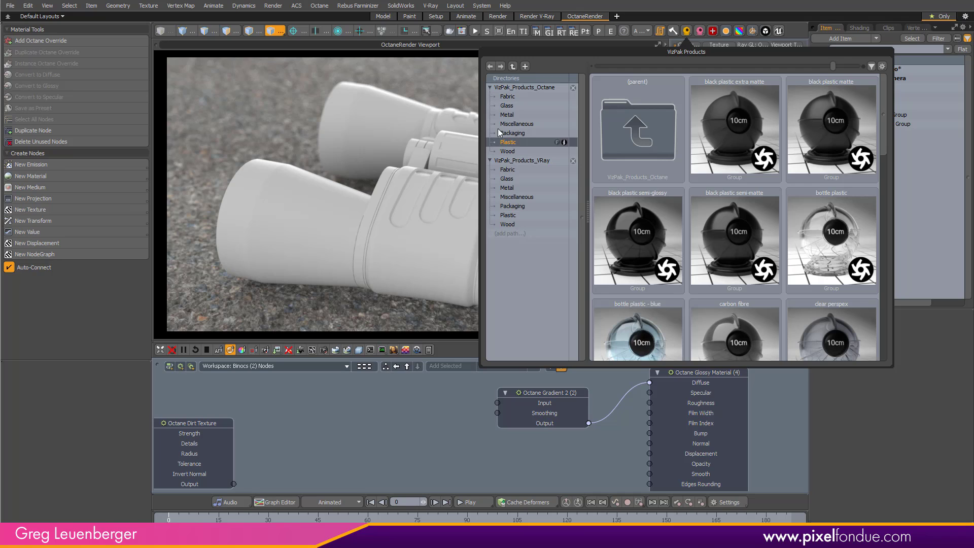
pyautogui.click(502, 115)
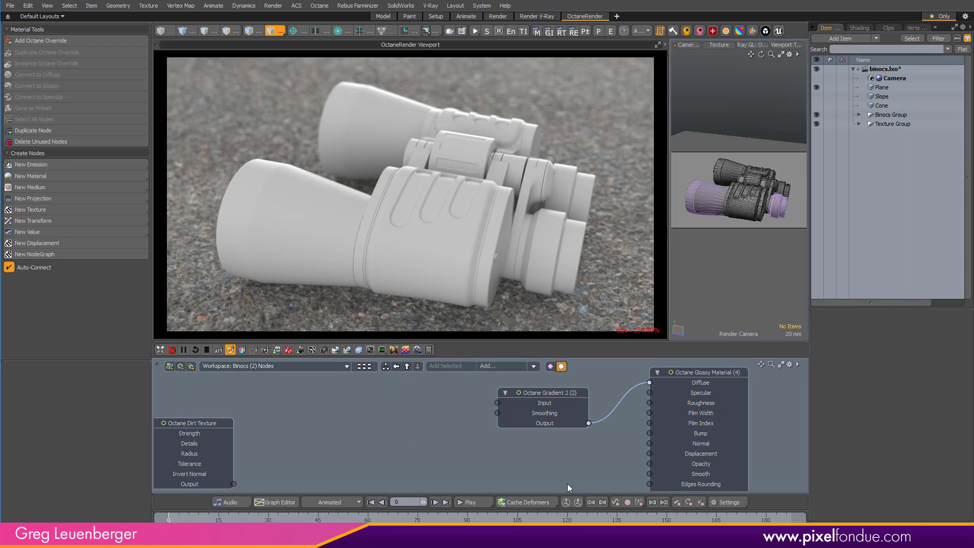
pyautogui.keyDown('ctrl'); pyautogui.keyDown('alt'); pyautogui.moveTo(586, 466); pyautogui.dragTo(538, 454); pyautogui.keyUp('alt'); pyautogui.keyUp('ctrl')
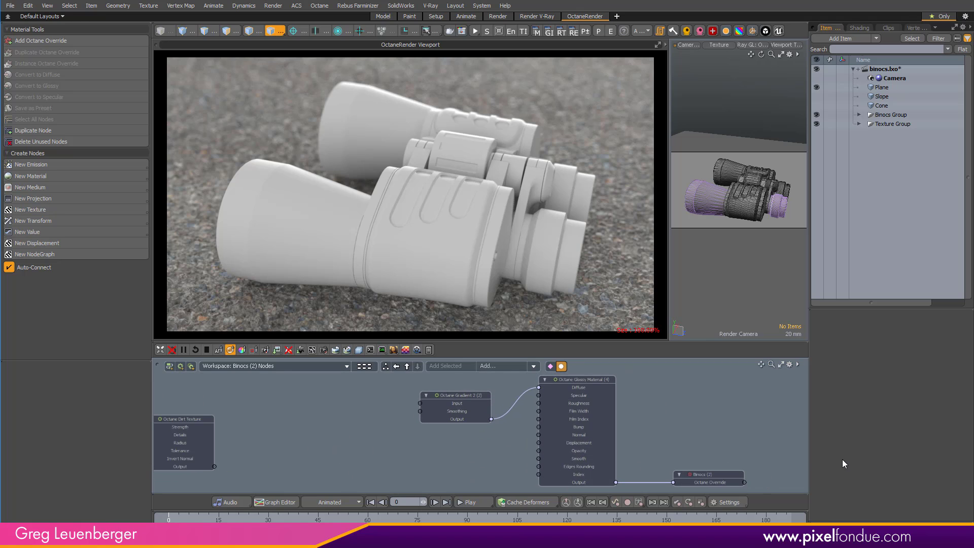
# Show the Cone, hide Binocs Group, and orbit the render camera onto the cone.
pyautogui.click(816, 105)
pyautogui.click(816, 87)
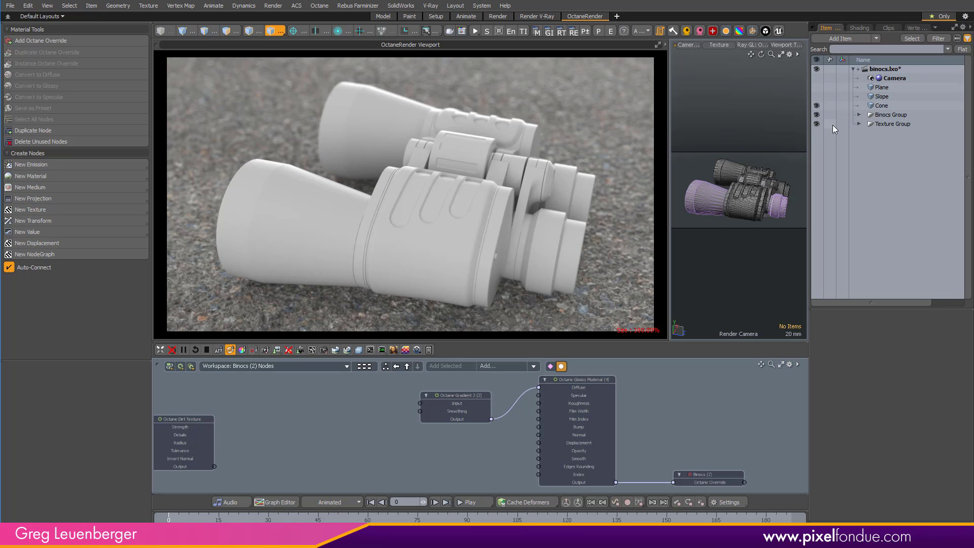
pyautogui.click(816, 114)
pyautogui.click(817, 87)
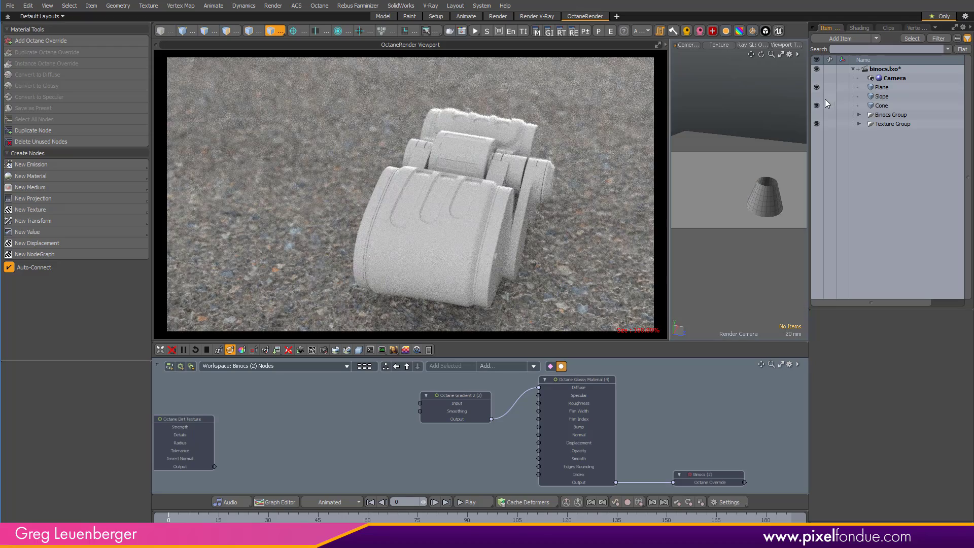
pyautogui.keyDown('alt'); pyautogui.moveTo(785, 213); pyautogui.dragTo(745, 188); pyautogui.keyUp('alt')
pyautogui.keyDown('alt'); pyautogui.moveTo(745, 188); pyautogui.dragTo(749, 196); pyautogui.keyUp('alt')
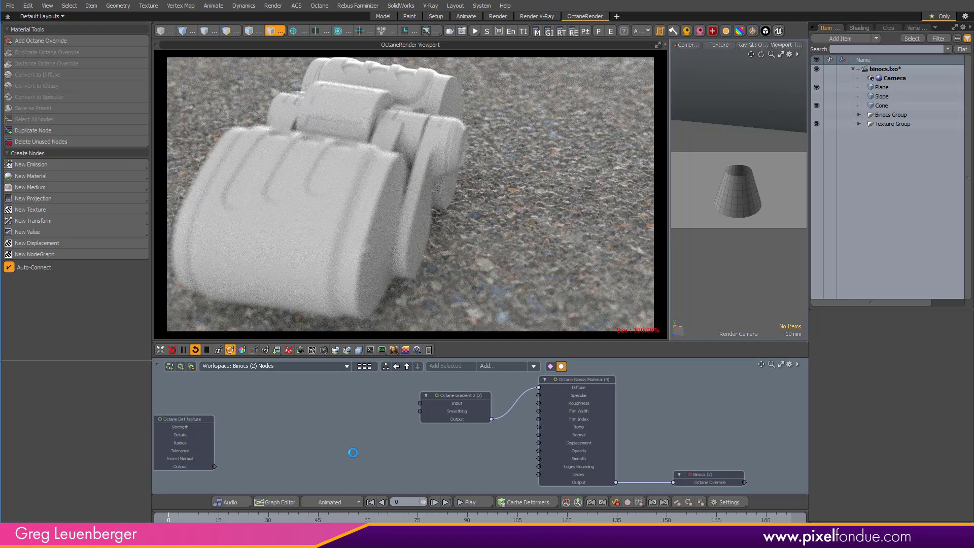
# Display the Cone (2) shading network and inspect its Octane Gradient in the gradient editor.
pyautogui.click(859, 28)
pyautogui.click(864, 97)
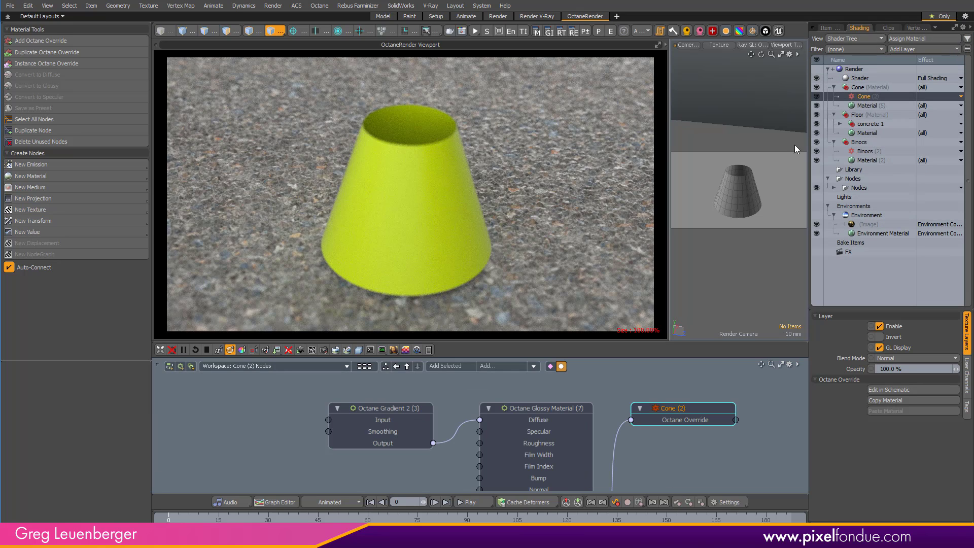
pyautogui.click(409, 428)
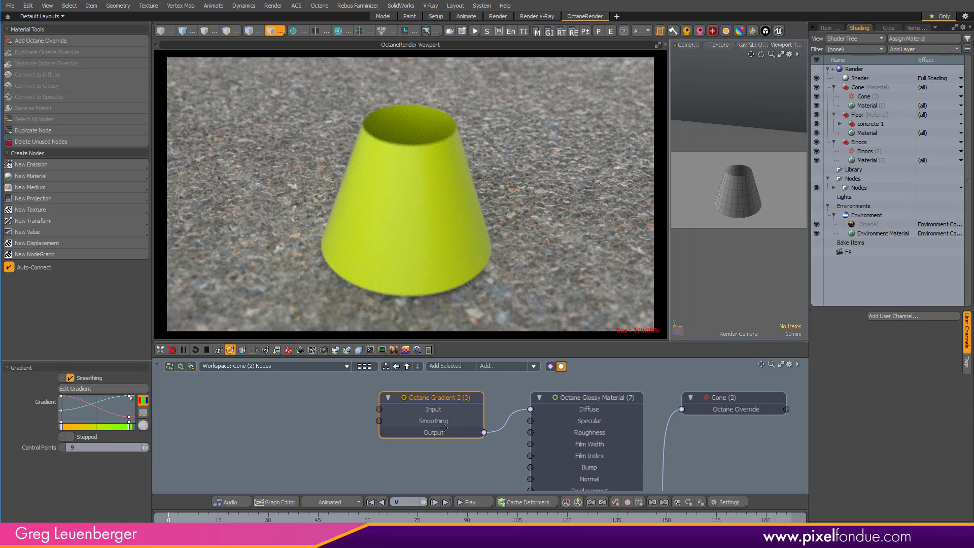
pyautogui.click(103, 389)
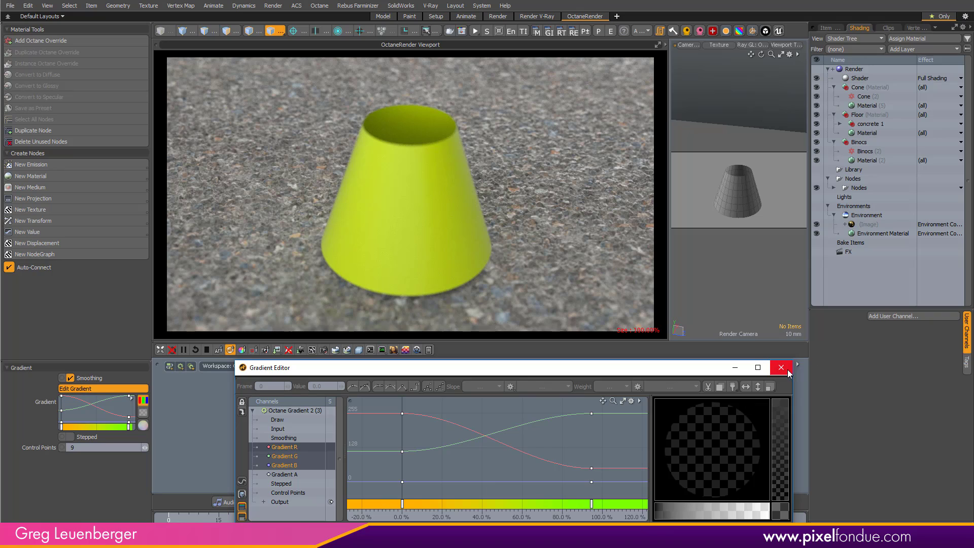
pyautogui.click(781, 367)
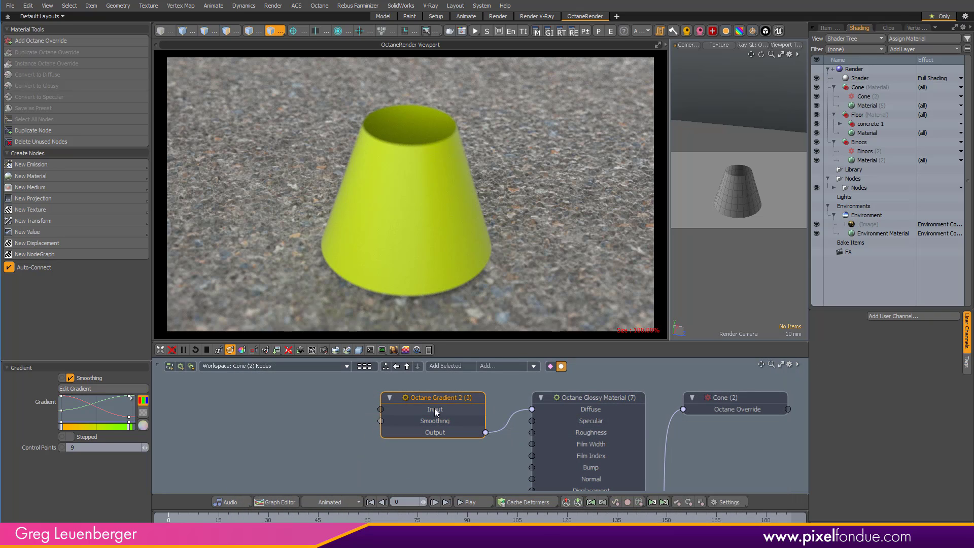
# Add an Octane Polygon Side generator texture to the cone gradient's input.
pyautogui.click(55, 212)
pyautogui.moveTo(198, 158)
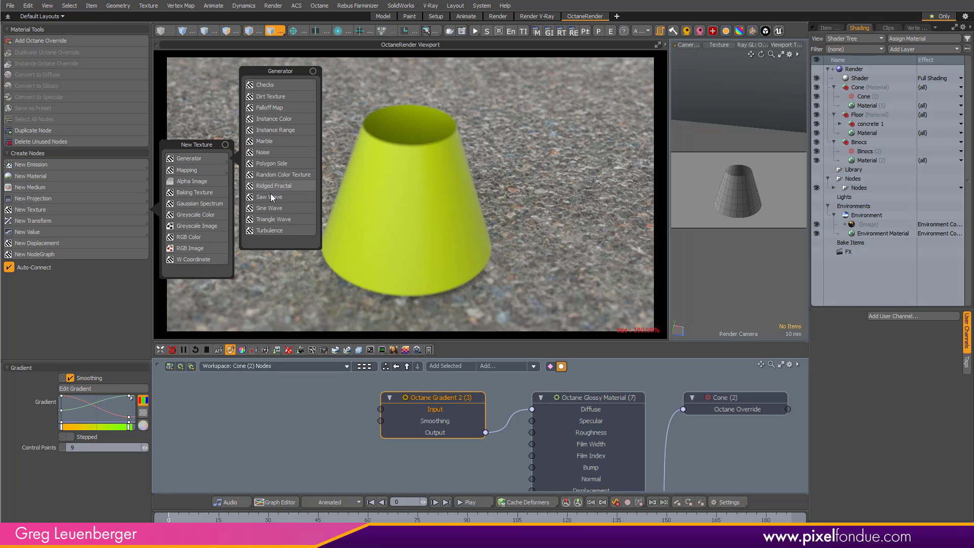
pyautogui.click(267, 163)
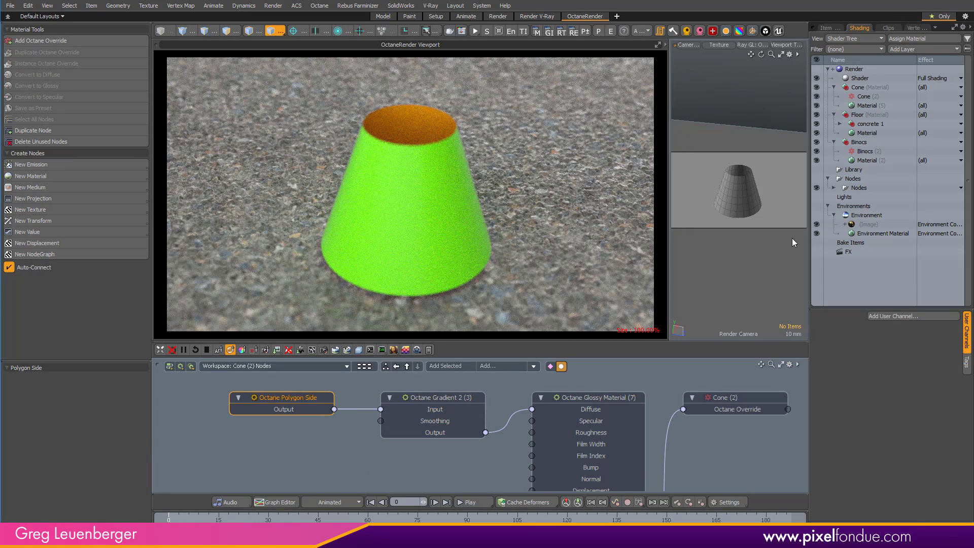
# Zoom the render camera in on the cone and set its focus point on the cone.
pyautogui.keyDown('ctrl'); pyautogui.keyDown('alt'); pyautogui.moveTo(739, 180); pyautogui.dragTo(771, 182); pyautogui.keyUp('alt'); pyautogui.keyUp('ctrl')
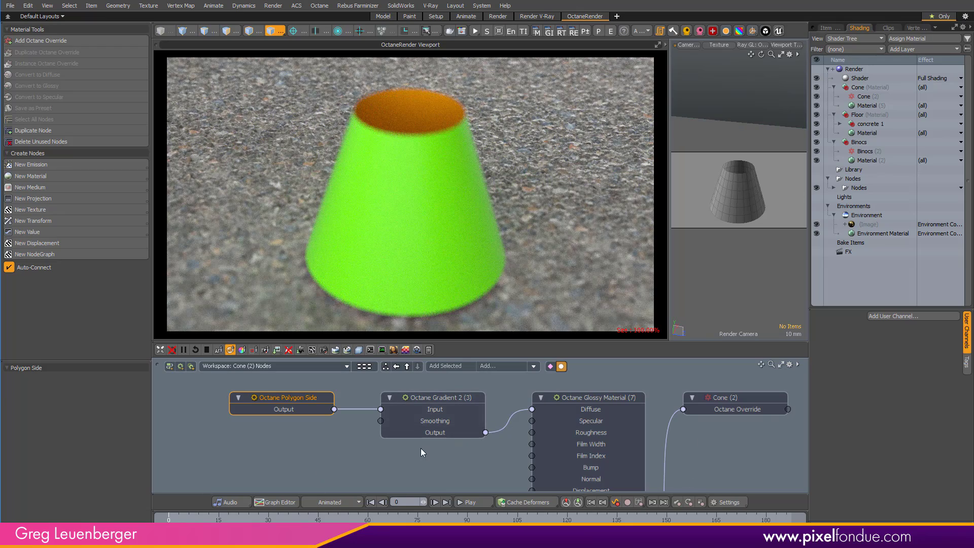
pyautogui.scroll(-1, 421, 450)
pyautogui.keyDown('alt'); pyautogui.moveTo(409, 454); pyautogui.dragTo(452, 445); pyautogui.keyUp('alt')
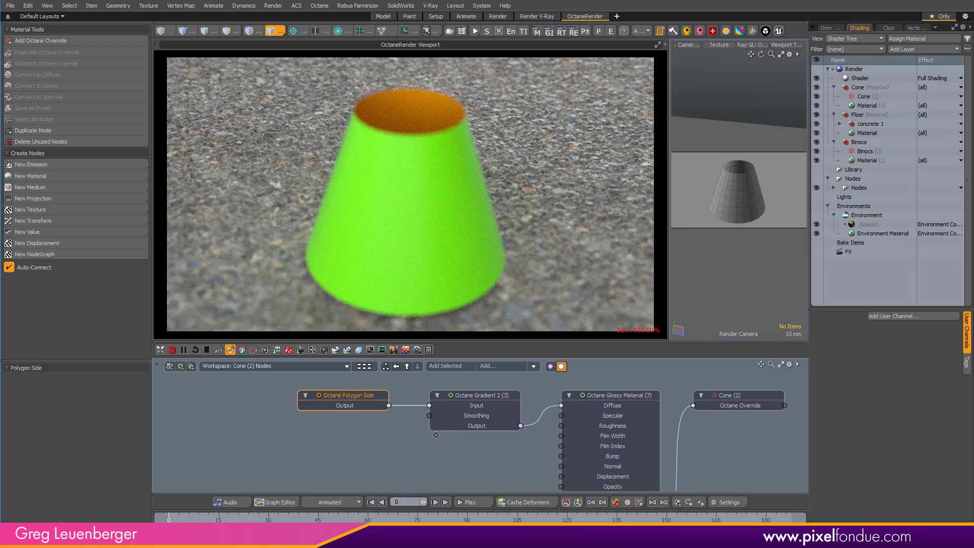
pyautogui.click(219, 350)
pyautogui.click(409, 202)
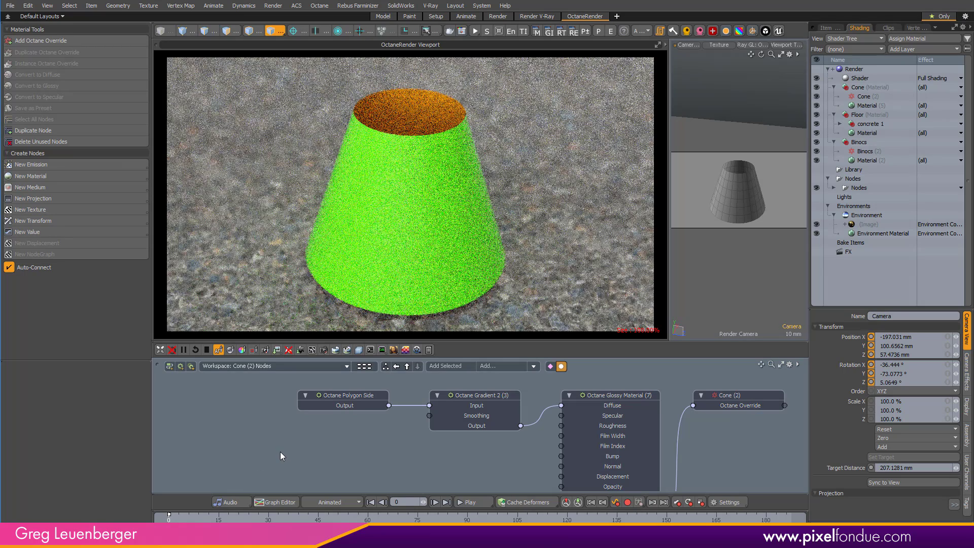